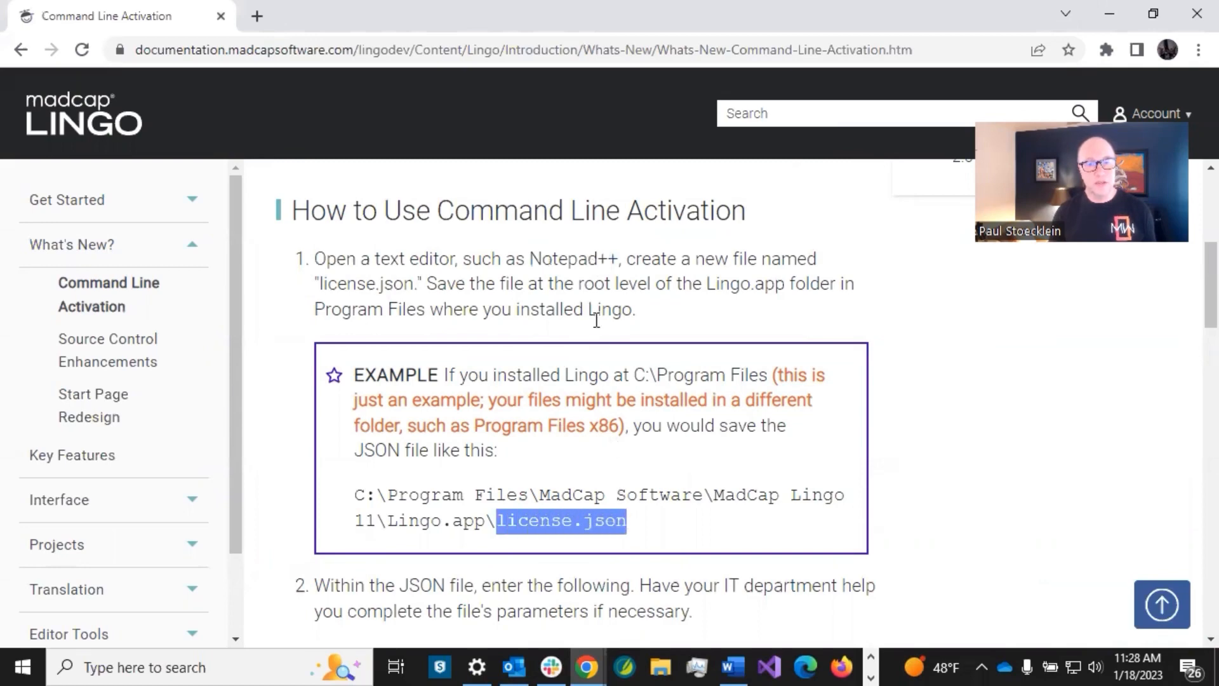
Review the required and optional license.json parameters and the sample JSON format in the command line activation instructions
{"action": "left_click", "coordinate": [588, 346]}
{"action": "scroll", "coordinate": [588, 356], "scroll_direction": "down", "scroll_amount": 5}
{"action": "scroll", "coordinate": [587, 360], "scroll_direction": "down", "scroll_amount": 2}
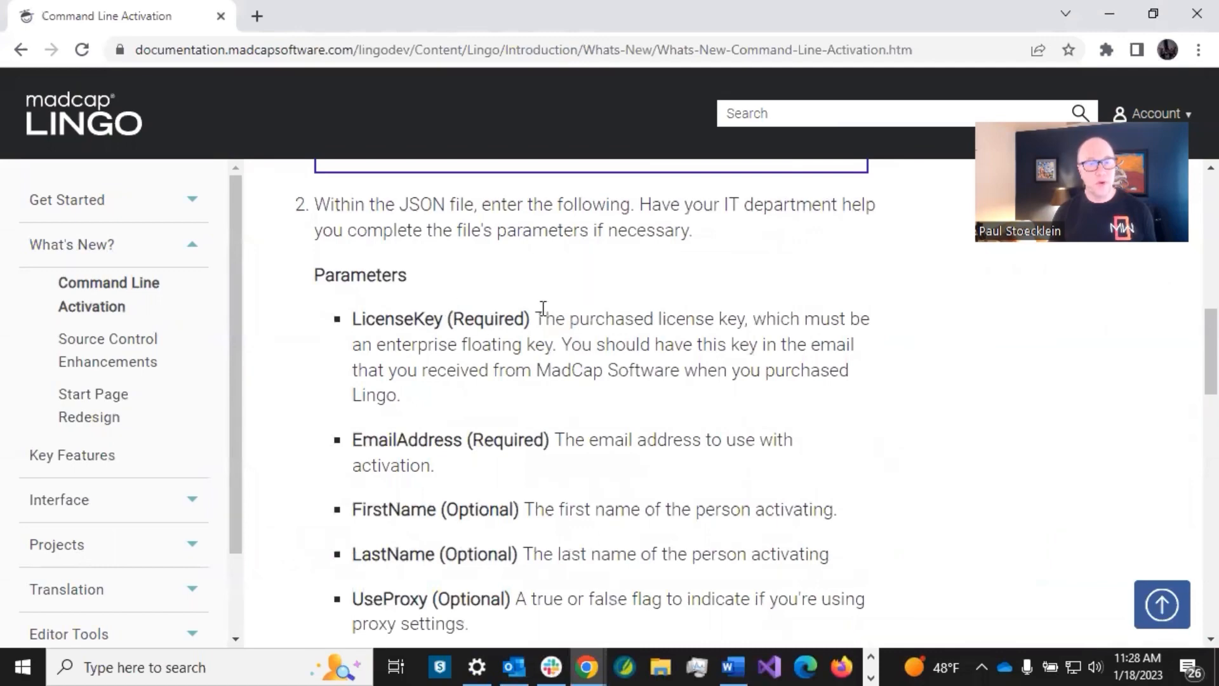
{"action": "scroll", "coordinate": [574, 376], "scroll_direction": "down", "scroll_amount": 6}
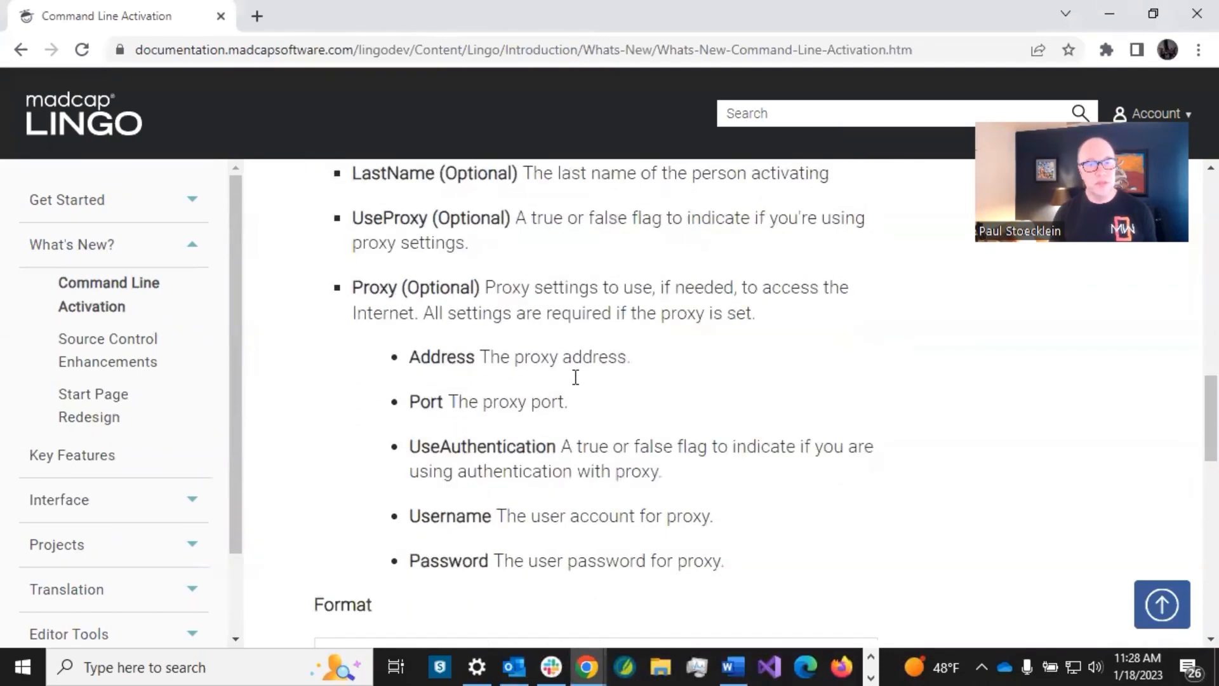
{"action": "scroll", "coordinate": [571, 375], "scroll_direction": "up", "scroll_amount": 5}
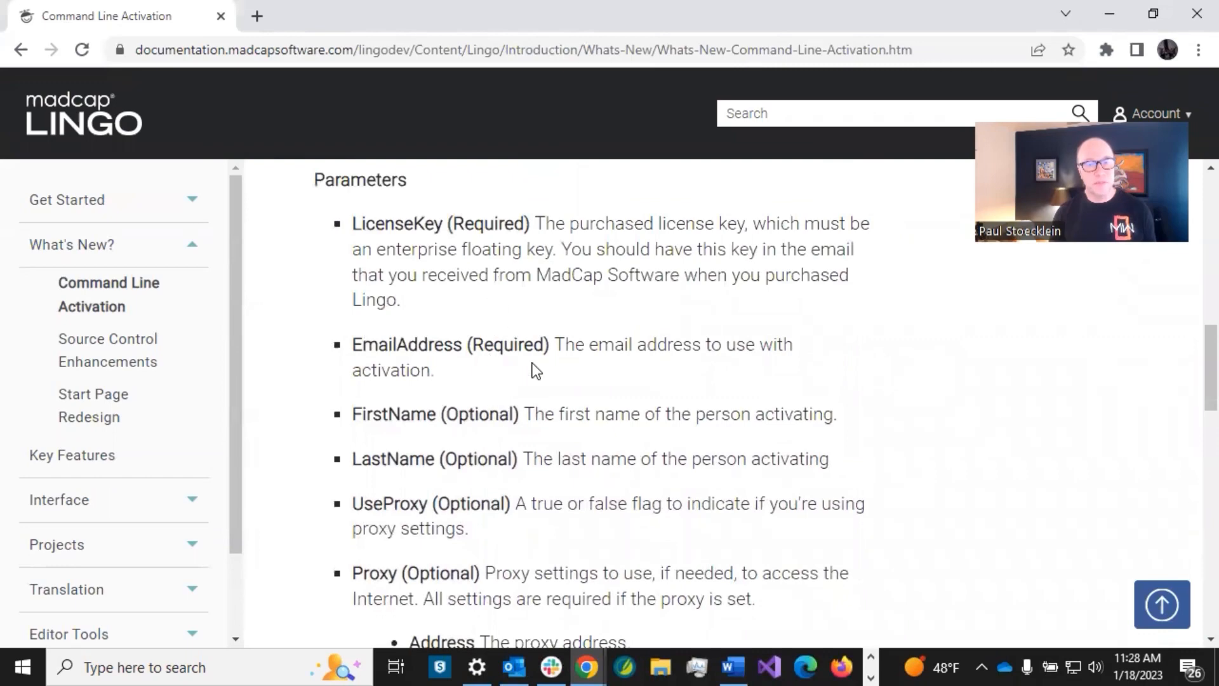
{"action": "scroll", "coordinate": [533, 371], "scroll_direction": "down", "scroll_amount": 9}
{"action": "scroll", "coordinate": [537, 382], "scroll_direction": "down", "scroll_amount": 2}
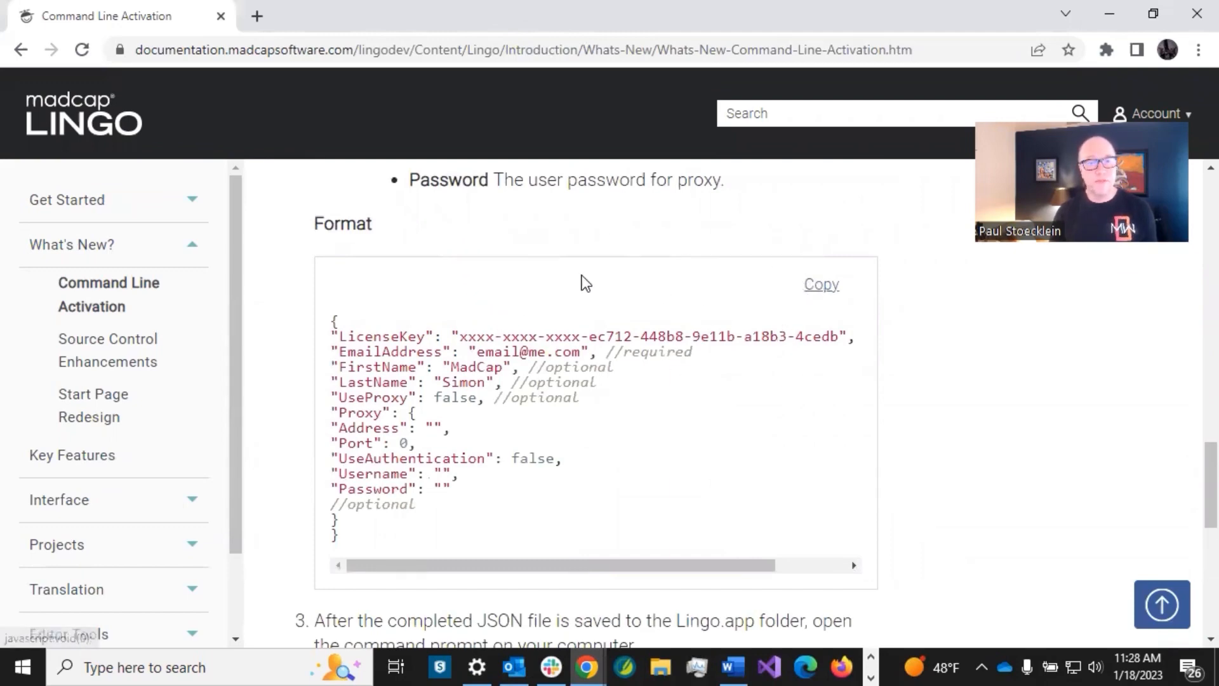
{"action": "scroll", "coordinate": [585, 428], "scroll_direction": "down", "scroll_amount": 5}
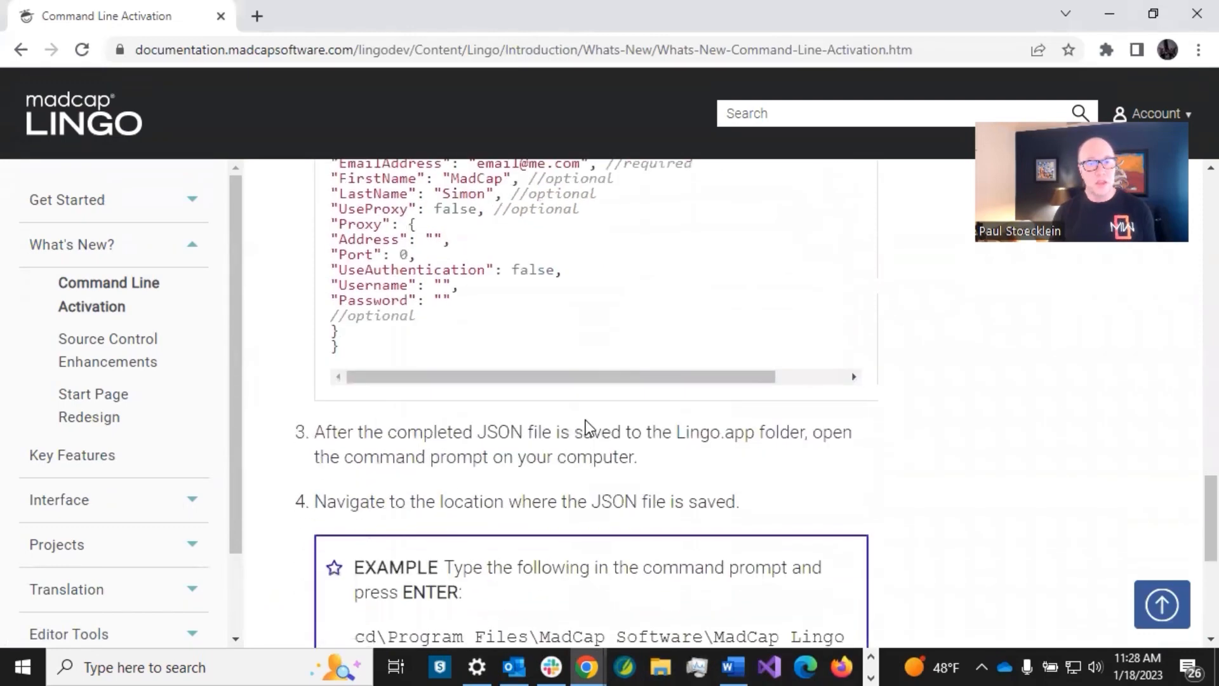
Read how to navigate to the Lingo.app folder in the command prompt and examine the example for activating Lingo
{"action": "scroll", "coordinate": [585, 427], "scroll_direction": "down", "scroll_amount": 2}
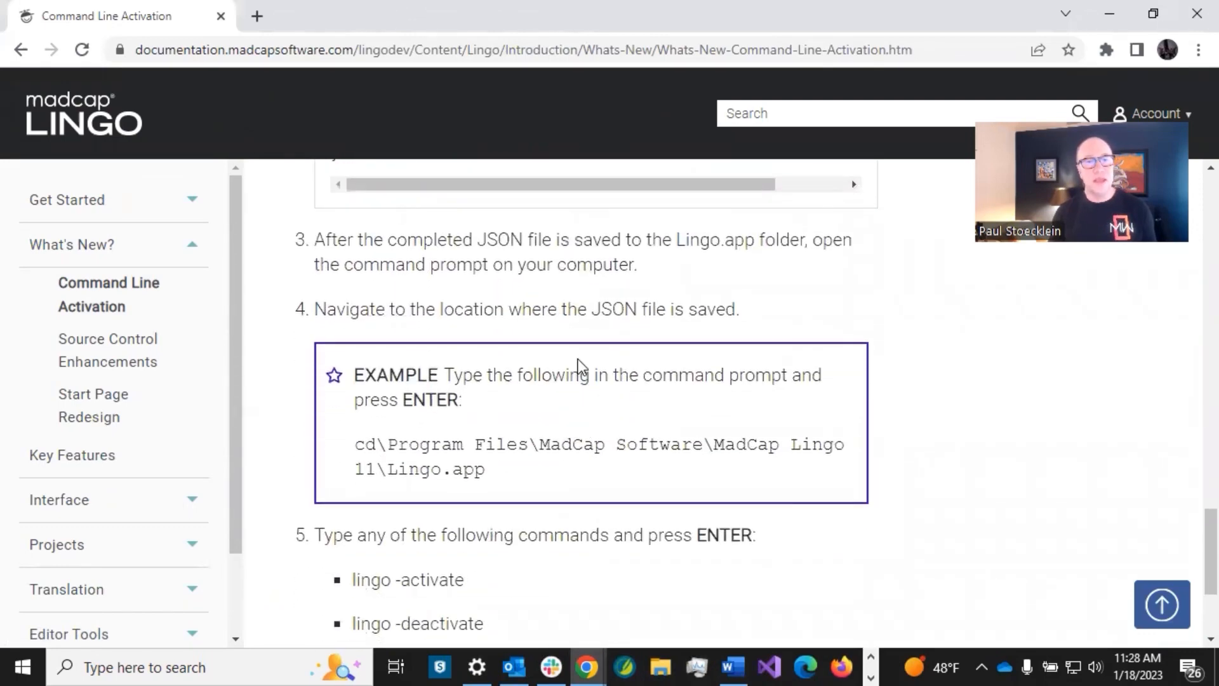
{"action": "scroll", "coordinate": [468, 438], "scroll_direction": "down", "scroll_amount": 2}
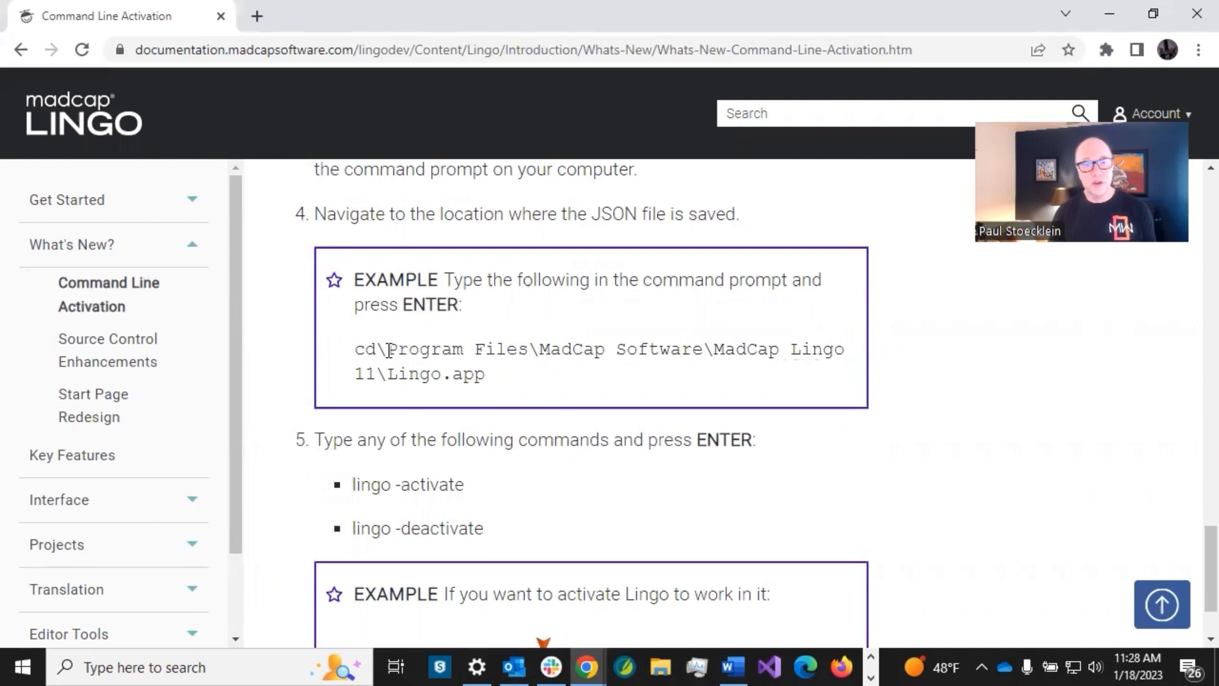
{"action": "left_click_drag", "start_coordinate": [387, 350], "coordinate": [725, 349]}
{"action": "left_click", "coordinate": [427, 375]}
{"action": "left_click_drag", "start_coordinate": [389, 375], "coordinate": [487, 380]}
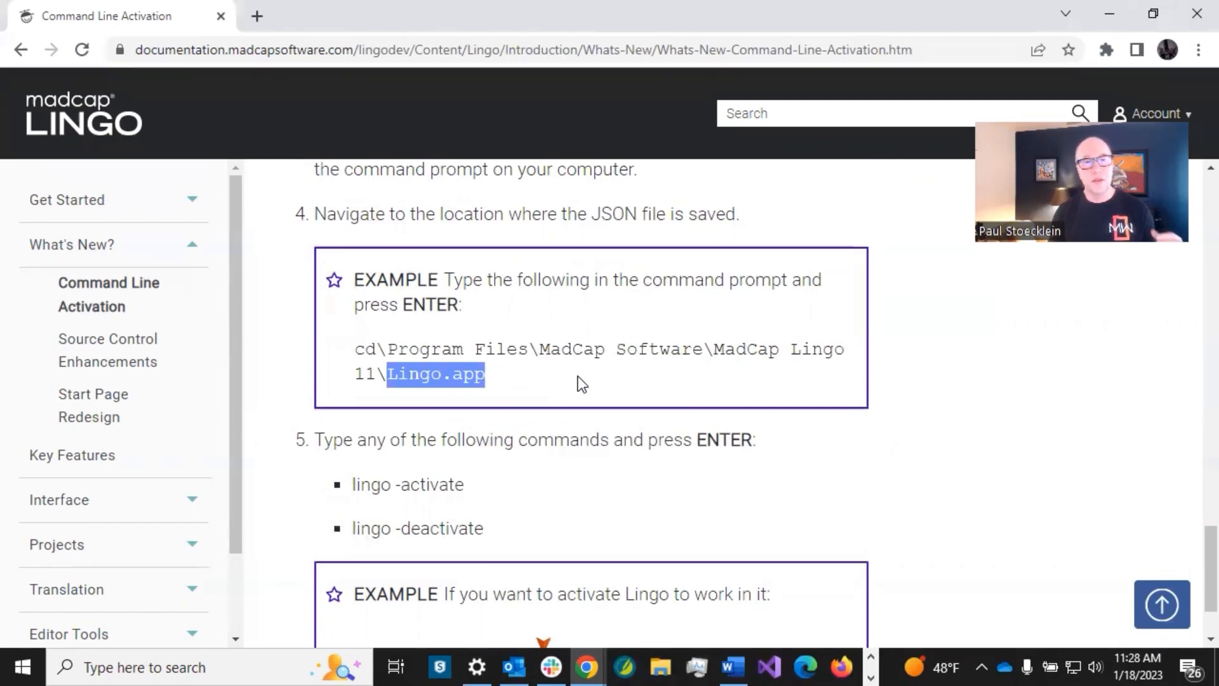
{"action": "scroll", "coordinate": [581, 378], "scroll_direction": "down", "scroll_amount": 2}
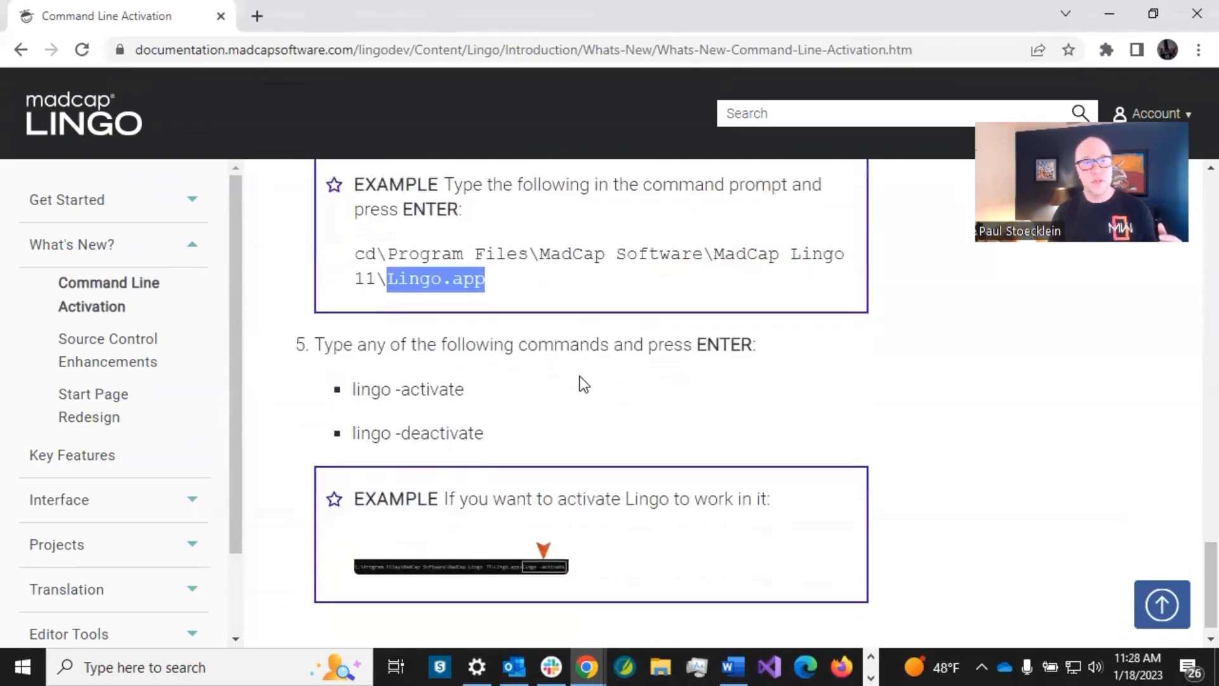
{"action": "scroll", "coordinate": [580, 381], "scroll_direction": "down", "scroll_amount": 1}
{"action": "left_click", "coordinate": [512, 556]}
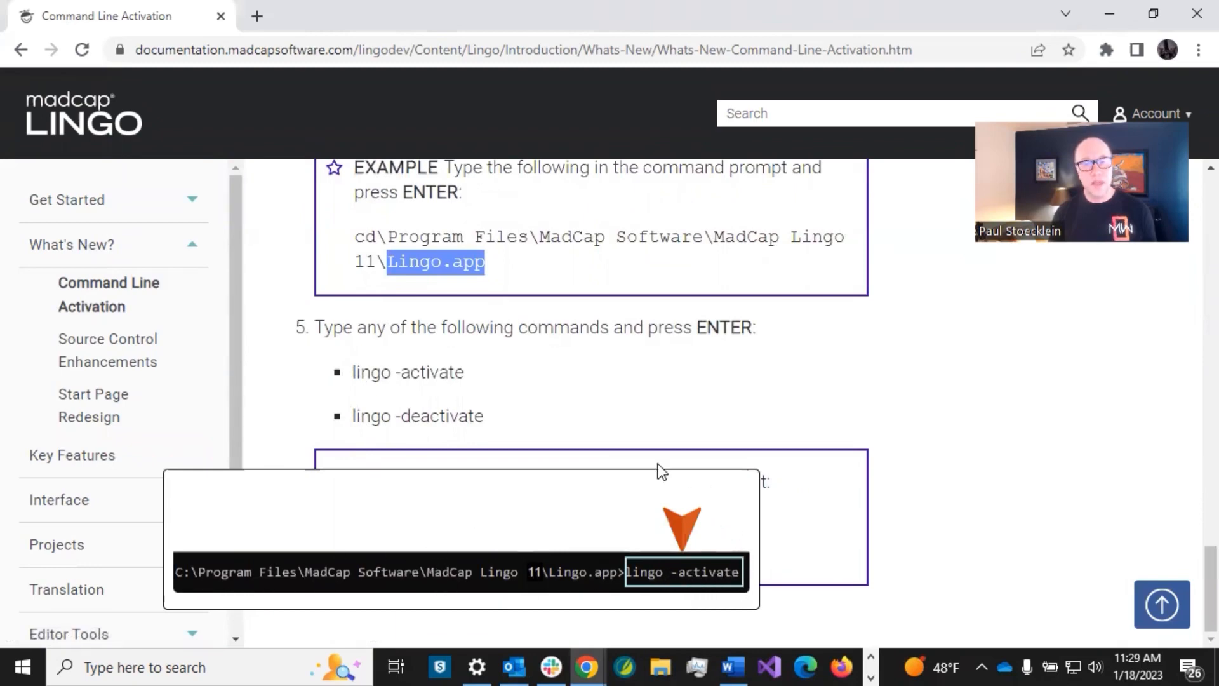
{"action": "left_click", "coordinate": [482, 399]}
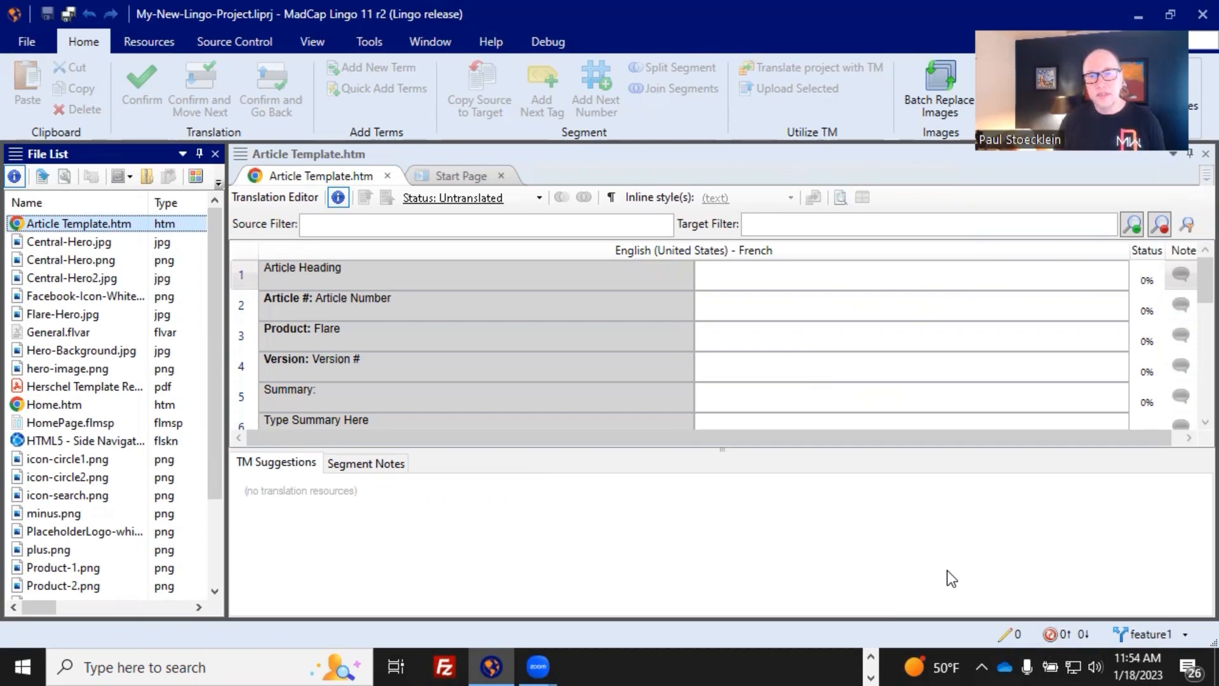
In MadCap Lingo, hide the status bar and show it again
{"action": "left_click", "coordinate": [254, 43]}
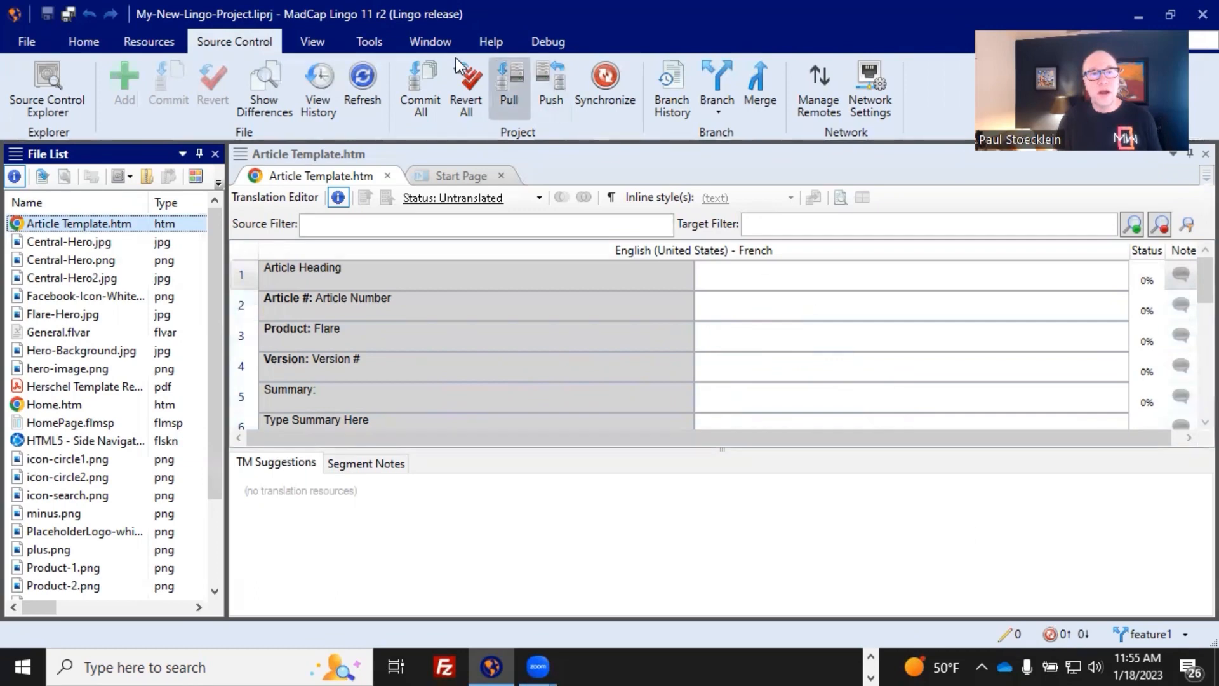
{"action": "left_click", "coordinate": [311, 43]}
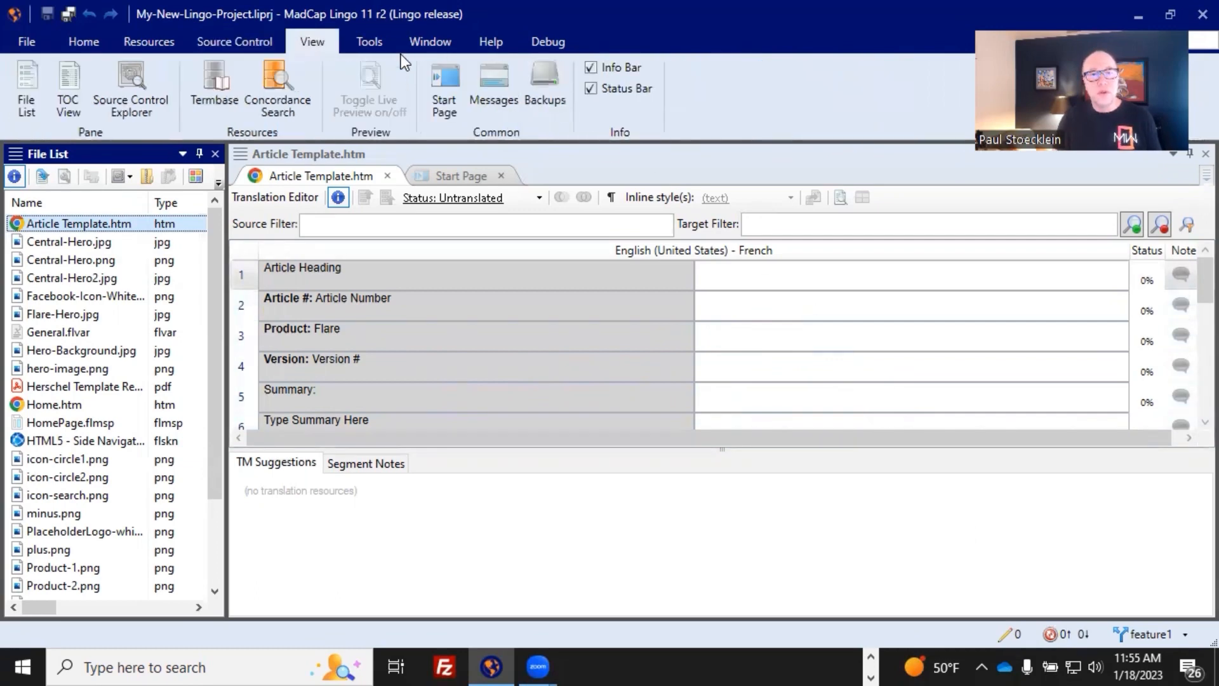
{"action": "left_click", "coordinate": [592, 88]}
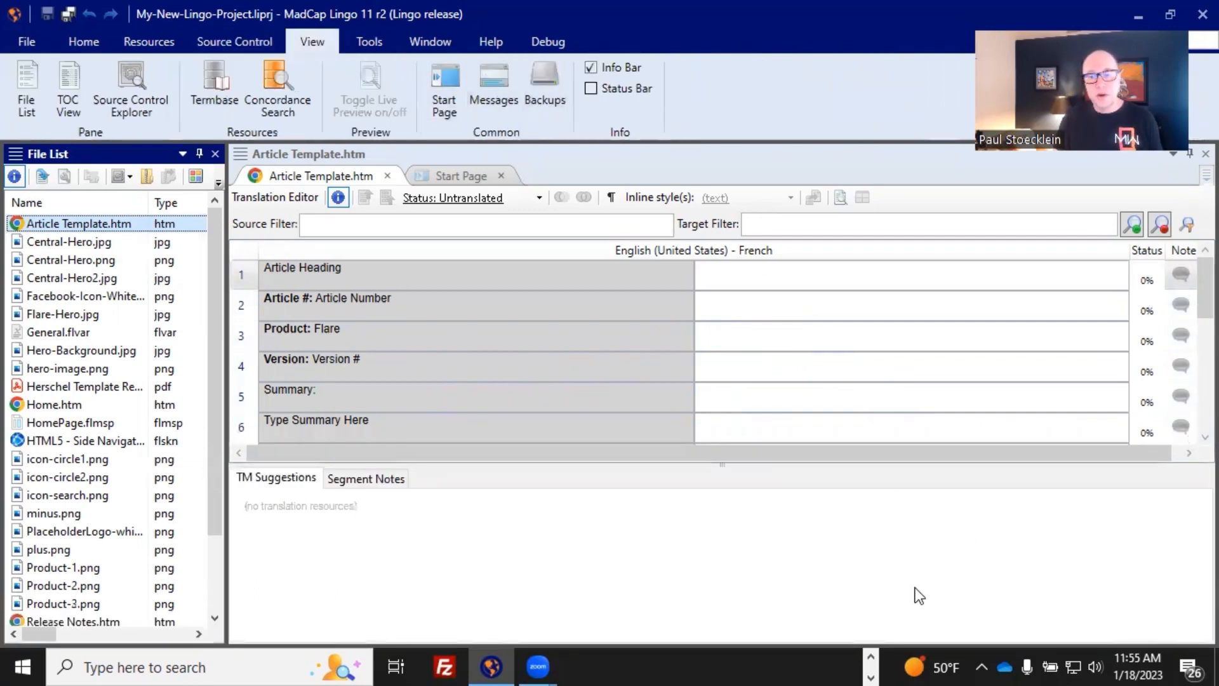
{"action": "left_click", "coordinate": [591, 89]}
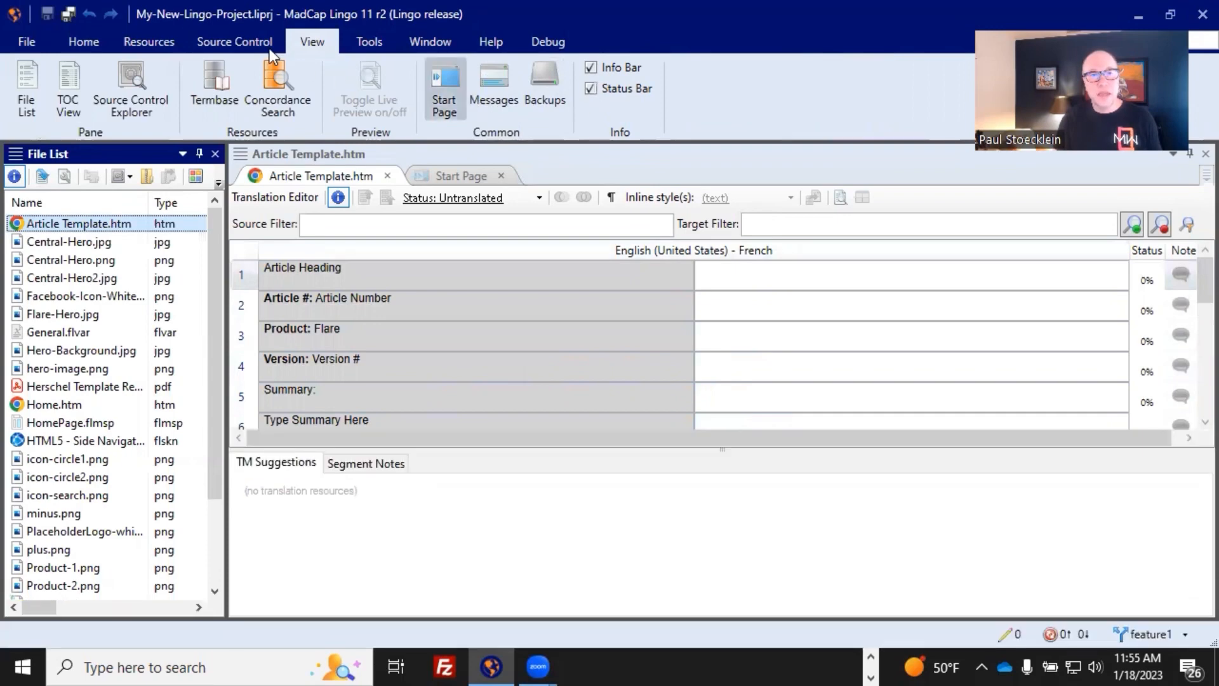
Enter "blah blah blah" as the French translation of the Article Heading segment and save Article Template.htm
{"action": "left_click", "coordinate": [234, 41]}
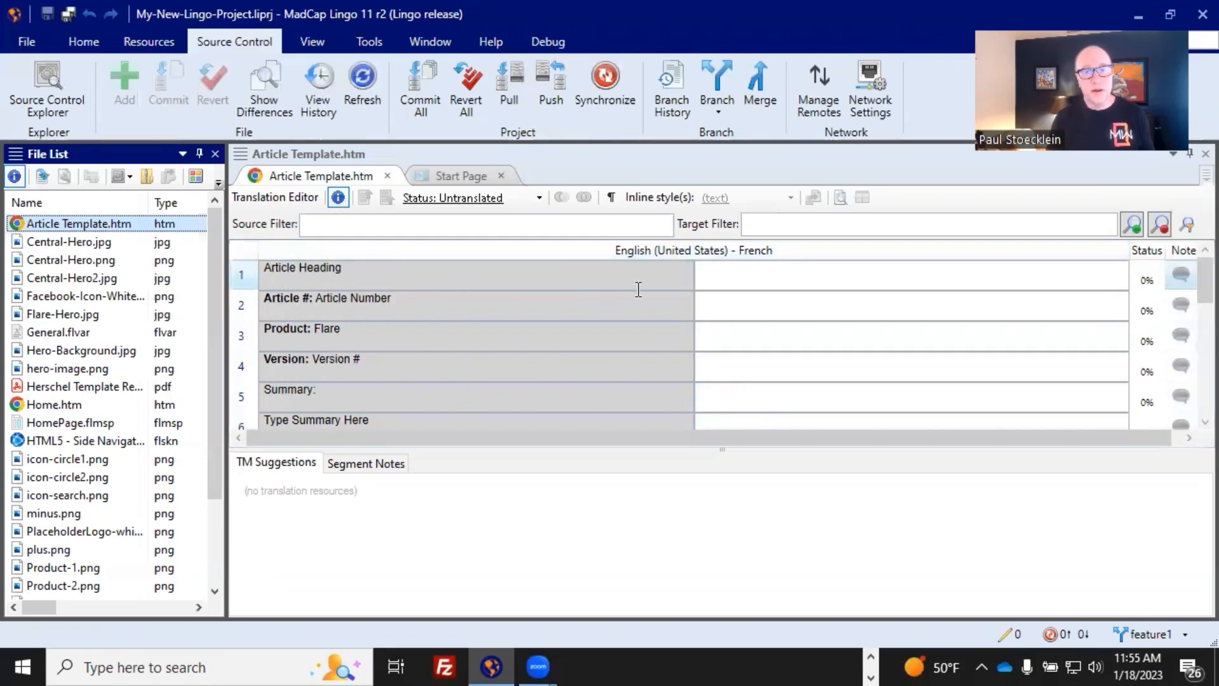
{"action": "left_click", "coordinate": [715, 270]}
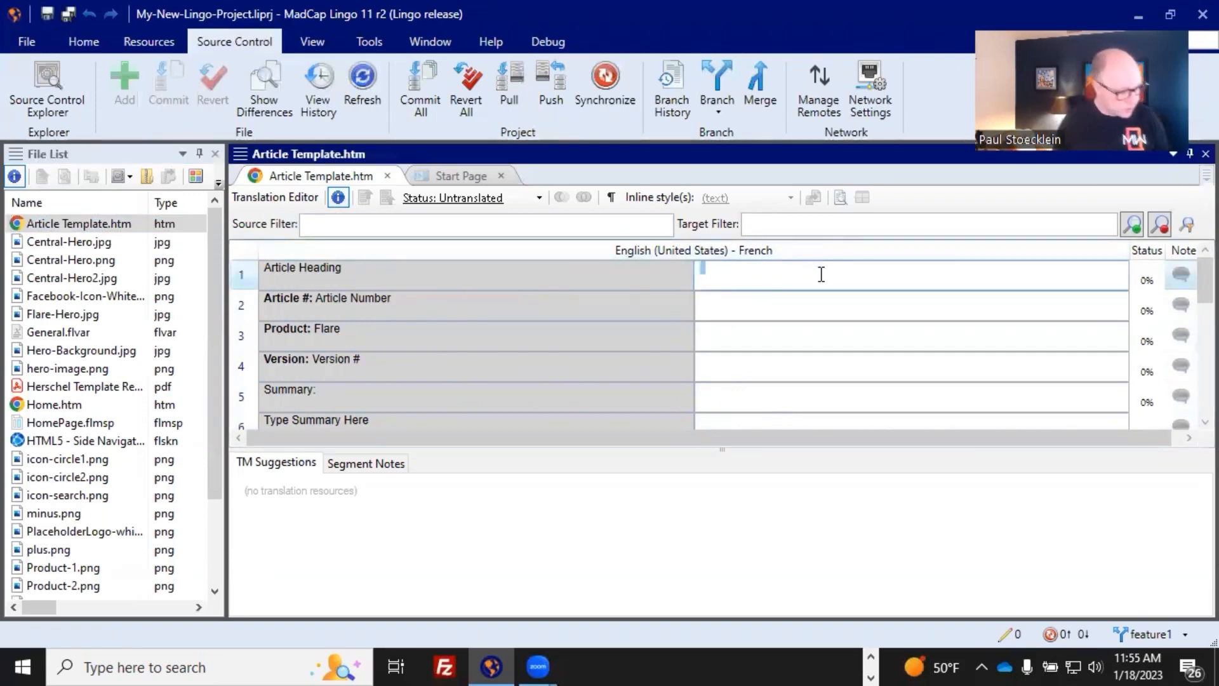
{"action": "type", "text": "blah"}
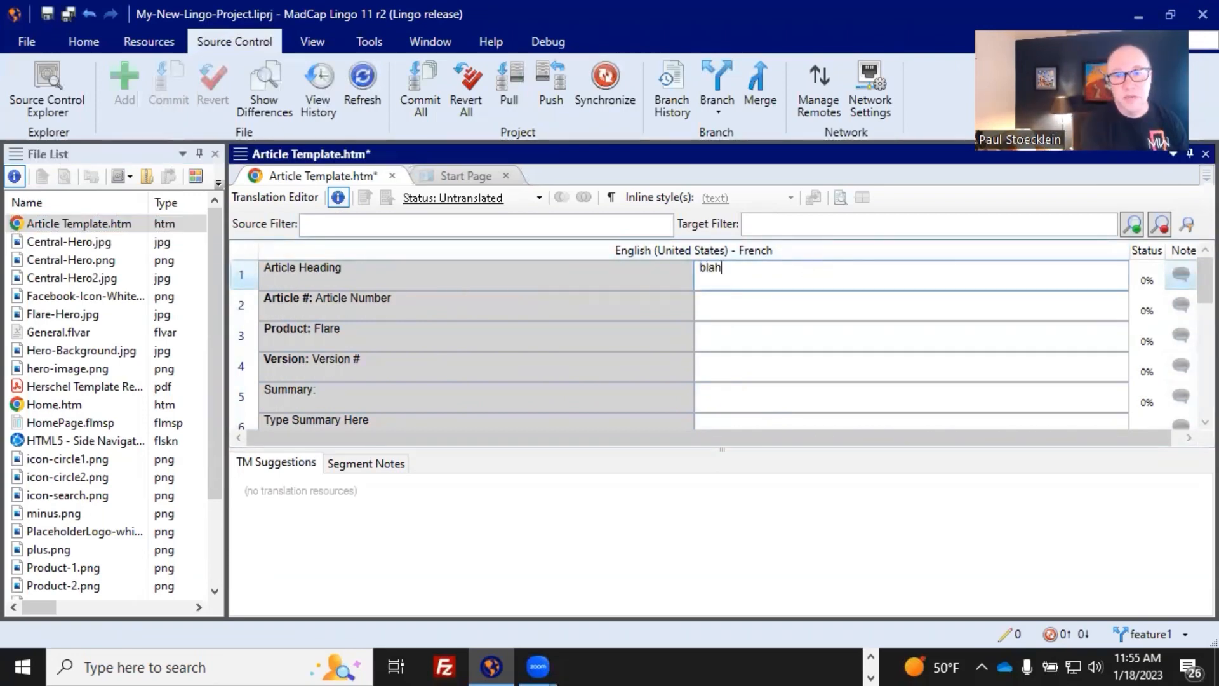
{"action": "type", "text": " blah blah"}
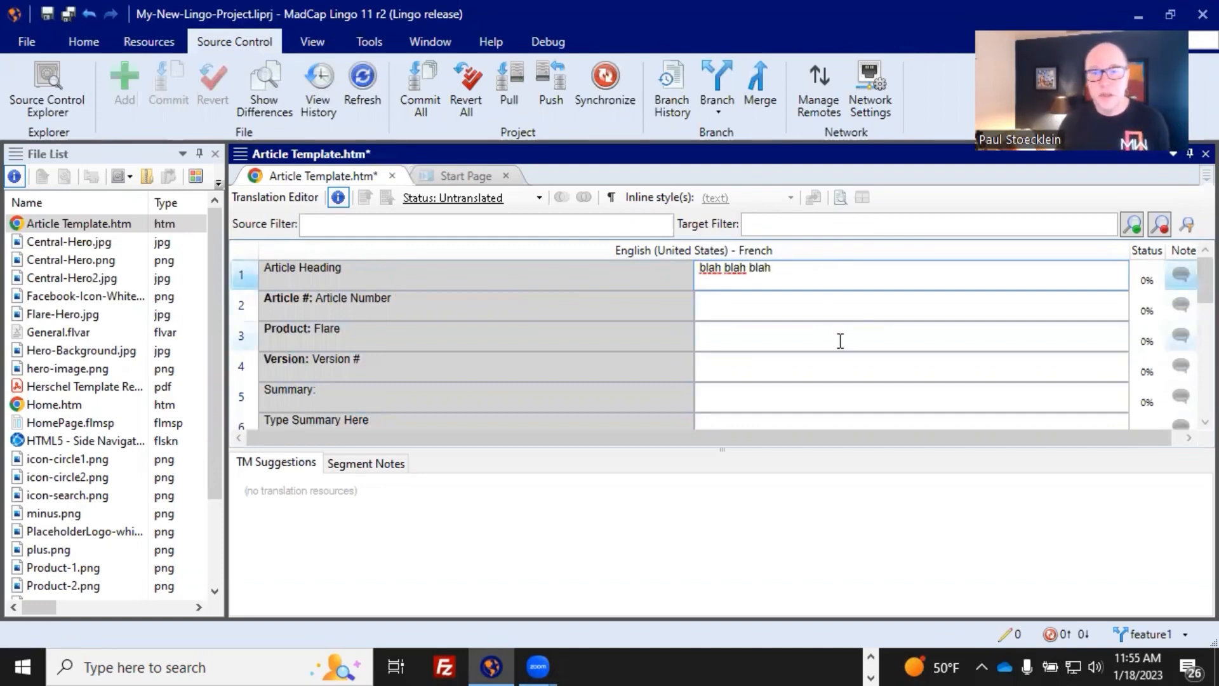
{"action": "left_click", "coordinate": [823, 307]}
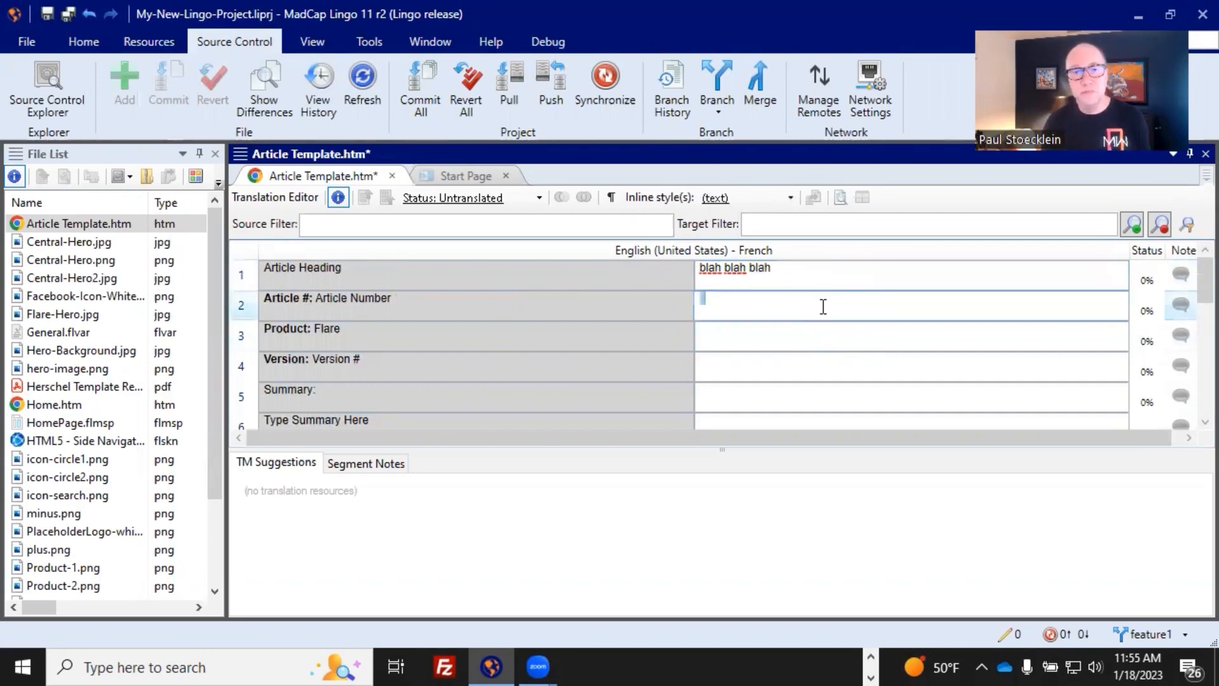
{"action": "left_click", "coordinate": [48, 11]}
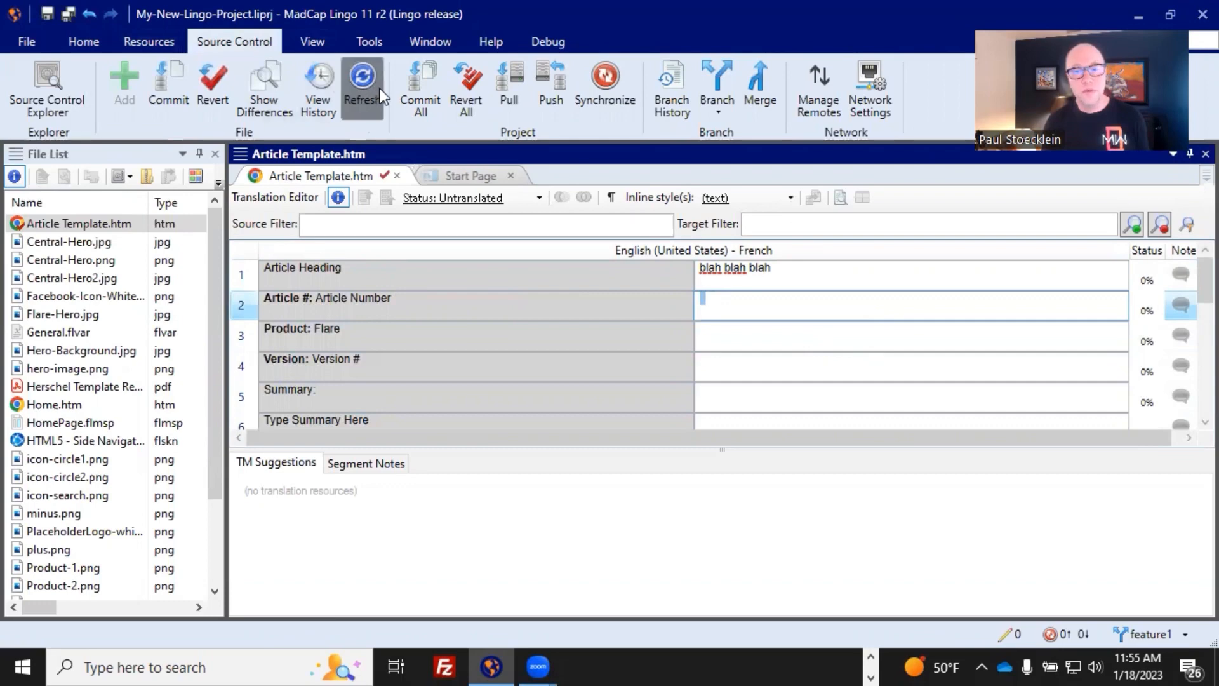
Refresh the source control status and open the pending changes in the Source Control Explorer
{"action": "left_click", "coordinate": [363, 89]}
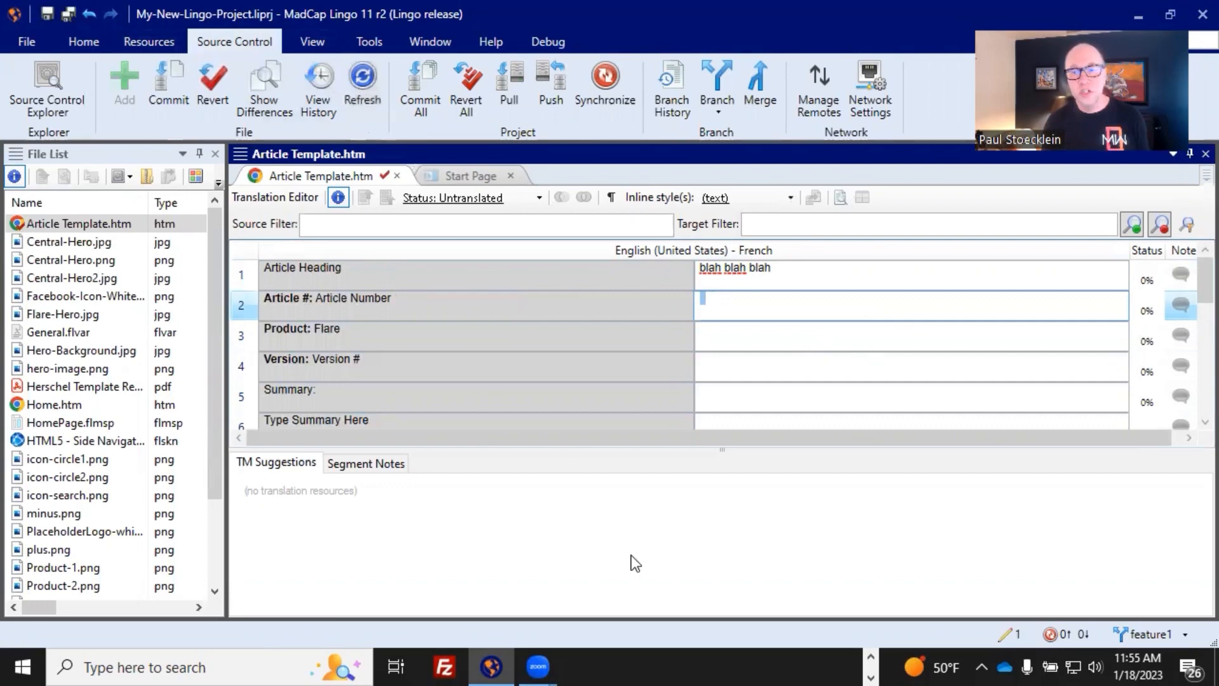
{"action": "left_click", "coordinate": [1008, 635]}
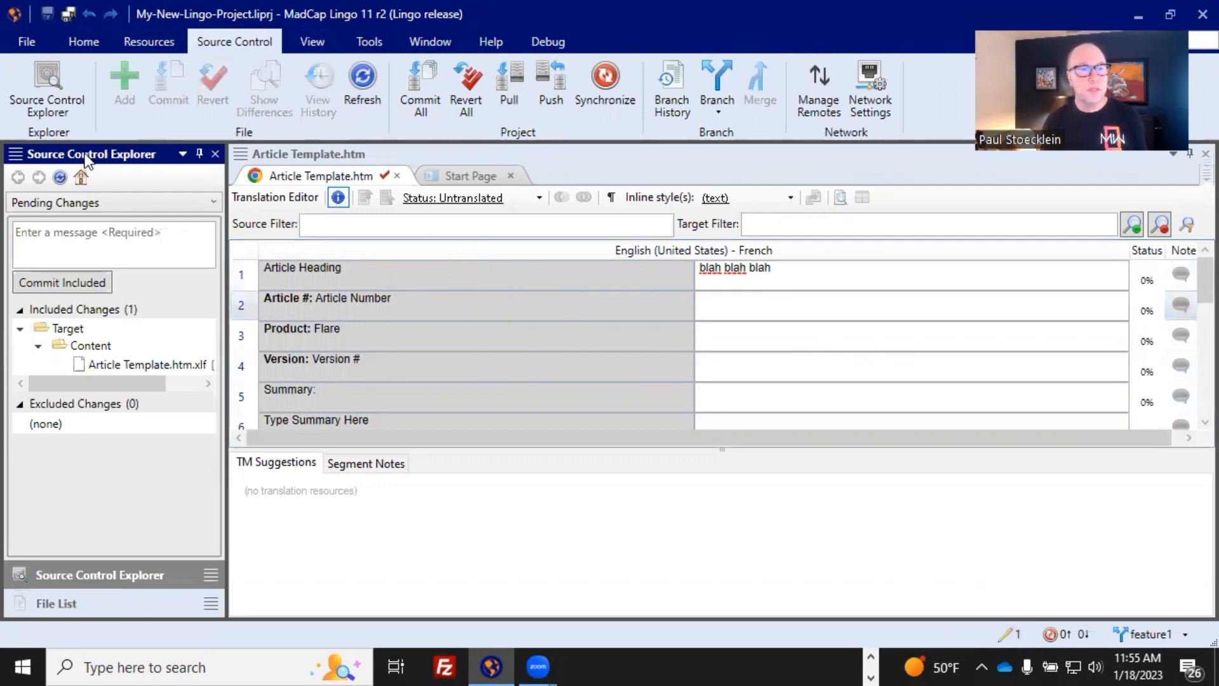
{"action": "left_click", "coordinate": [79, 199]}
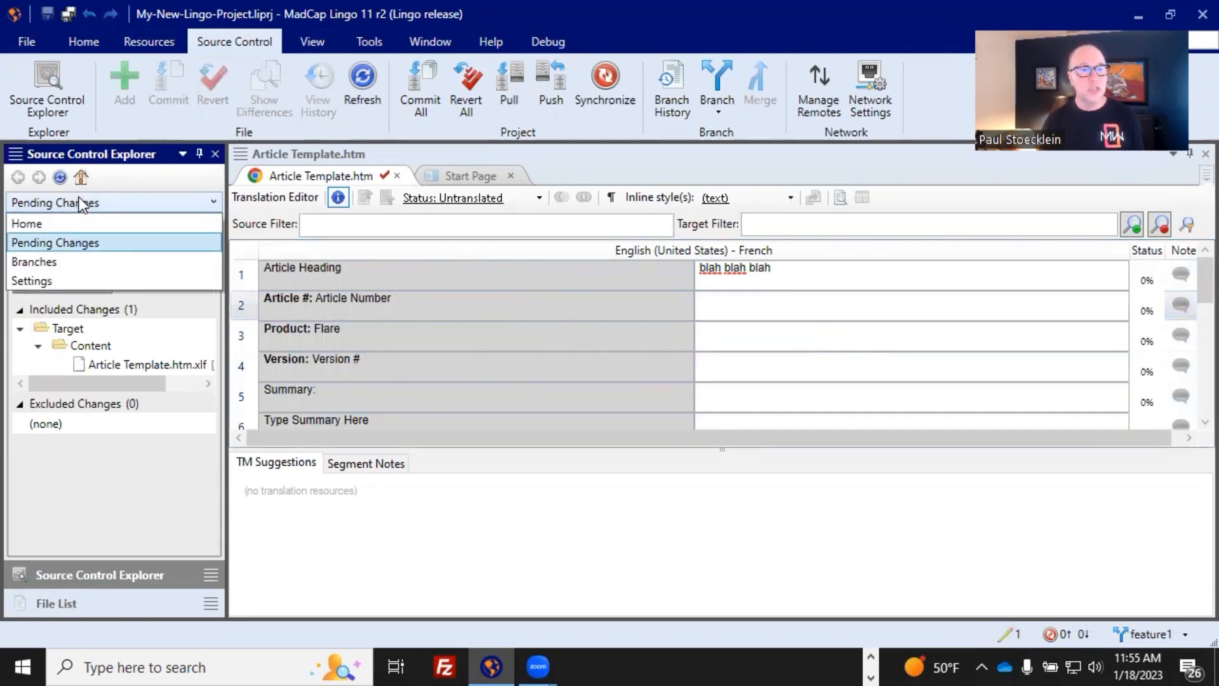
{"action": "left_click", "coordinate": [79, 198]}
Commit the included Article Template.htm.xlf change with the message "My changes"
{"action": "left_click", "coordinate": [68, 232]}
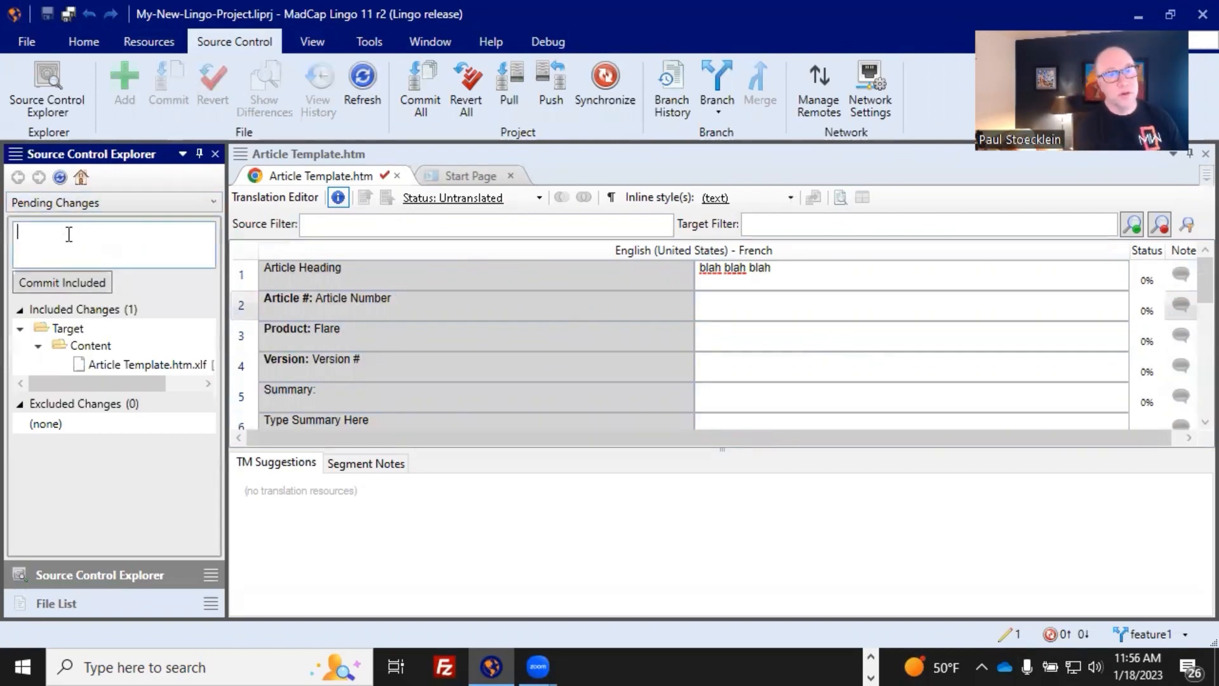
{"action": "type", "text": "My change"}
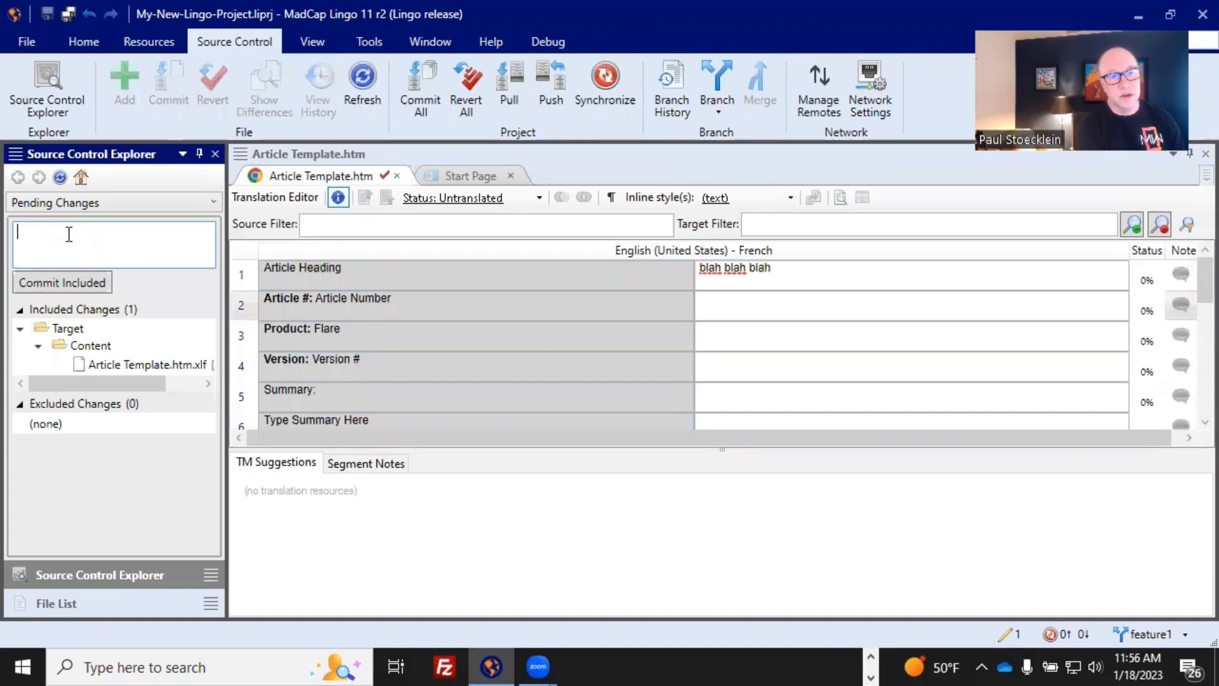
{"action": "type", "text": "s"}
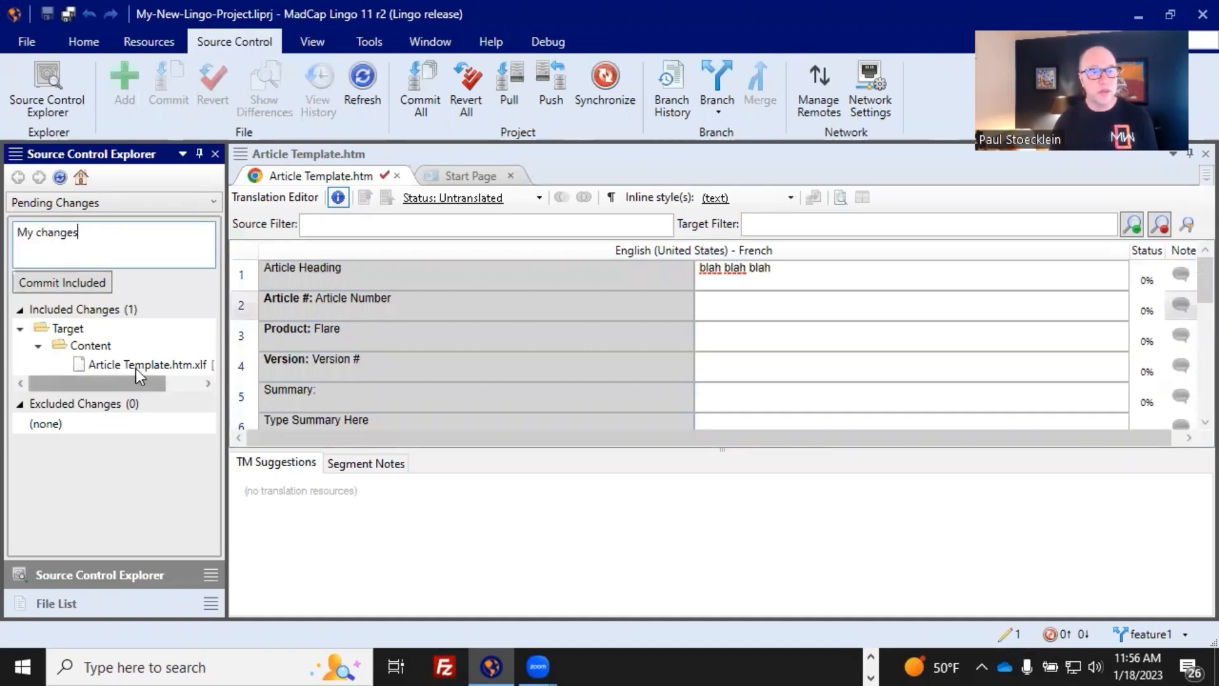
{"action": "left_click", "coordinate": [70, 281]}
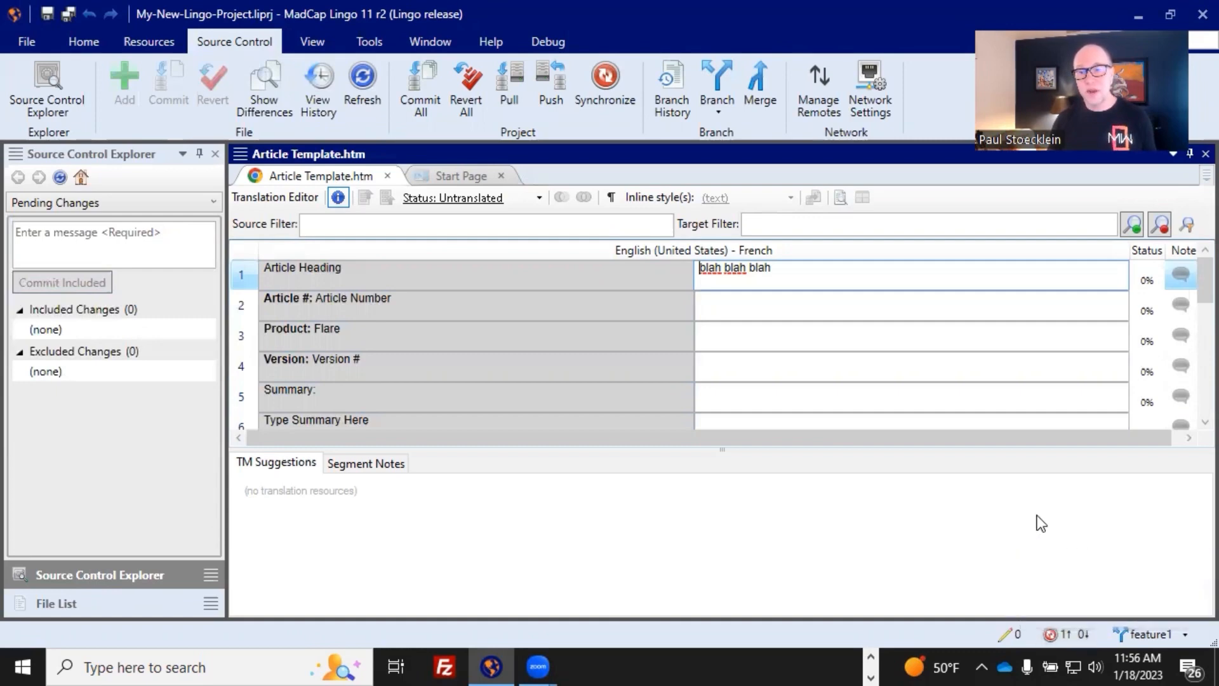
Synchronize the feature1 branch with the origin remote and switch the project to the master branch
{"action": "left_click", "coordinate": [1060, 634]}
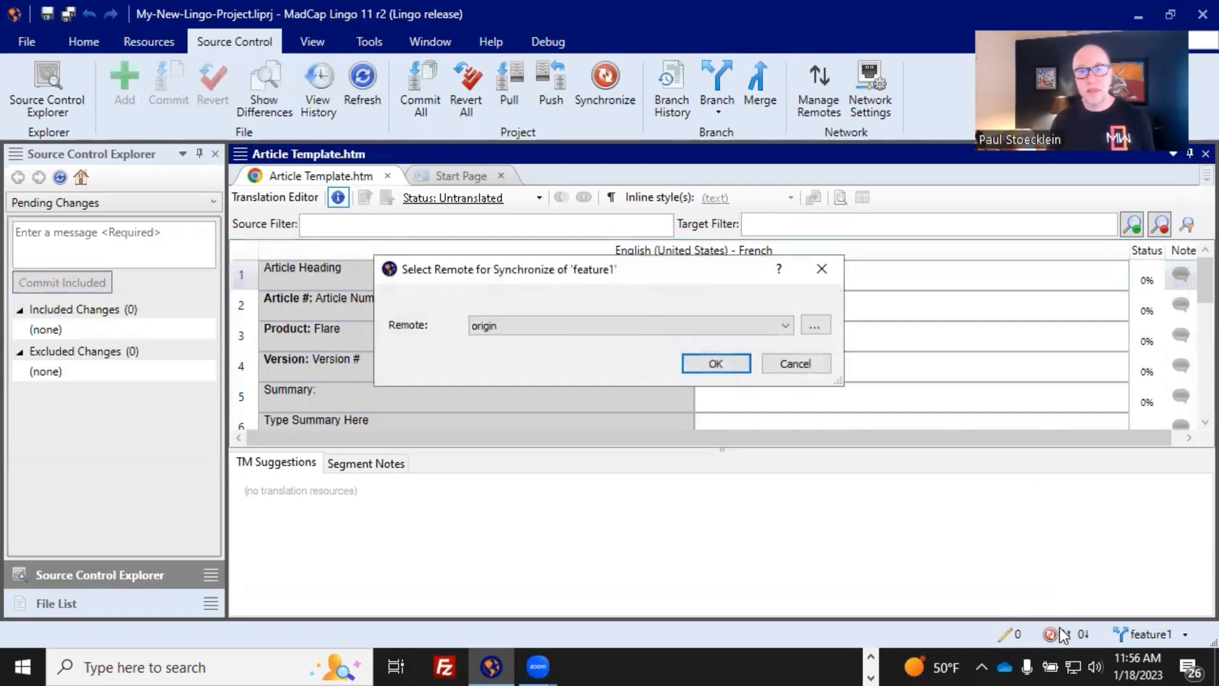
{"action": "left_click", "coordinate": [707, 364]}
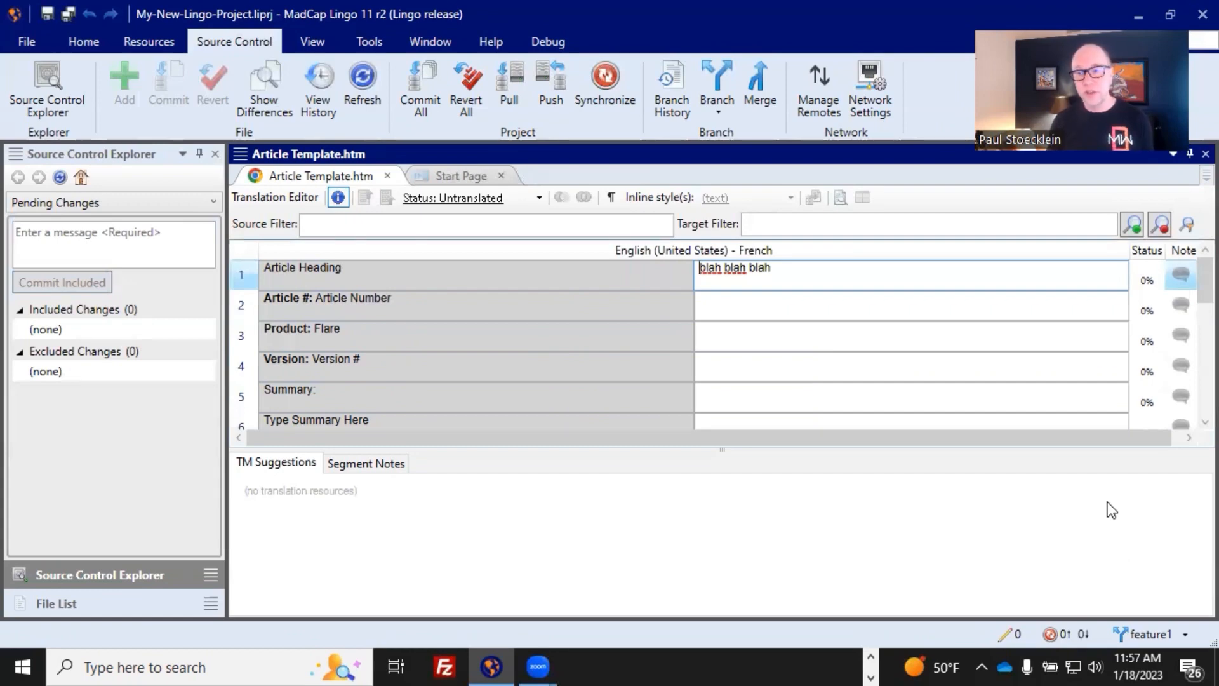
{"action": "left_click", "coordinate": [1185, 634]}
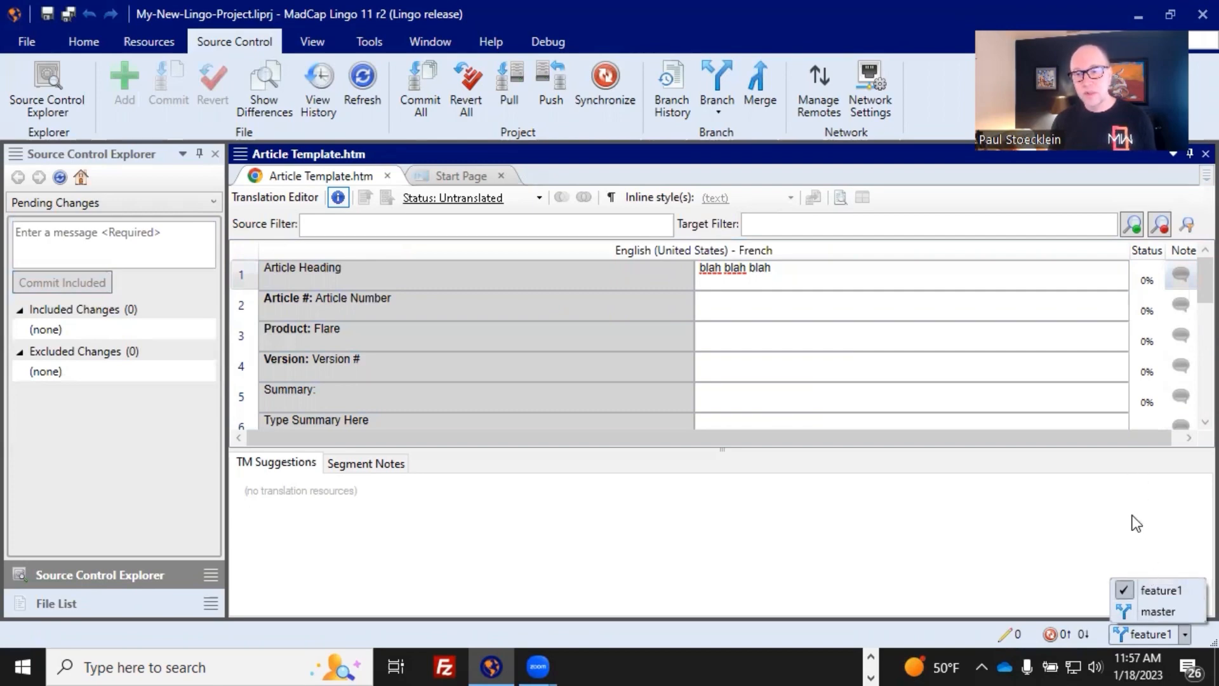
{"action": "left_click", "coordinate": [1152, 611]}
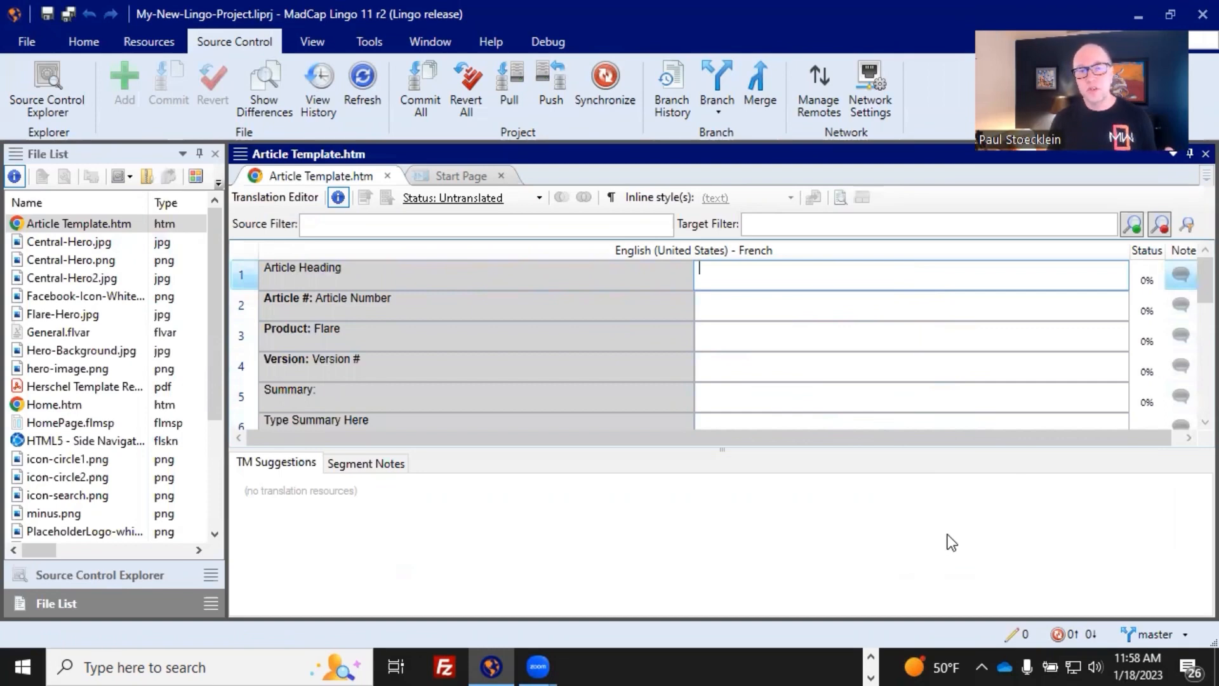
Open Branch Management and compare the project's local and remote branches
{"action": "left_click", "coordinate": [1146, 634]}
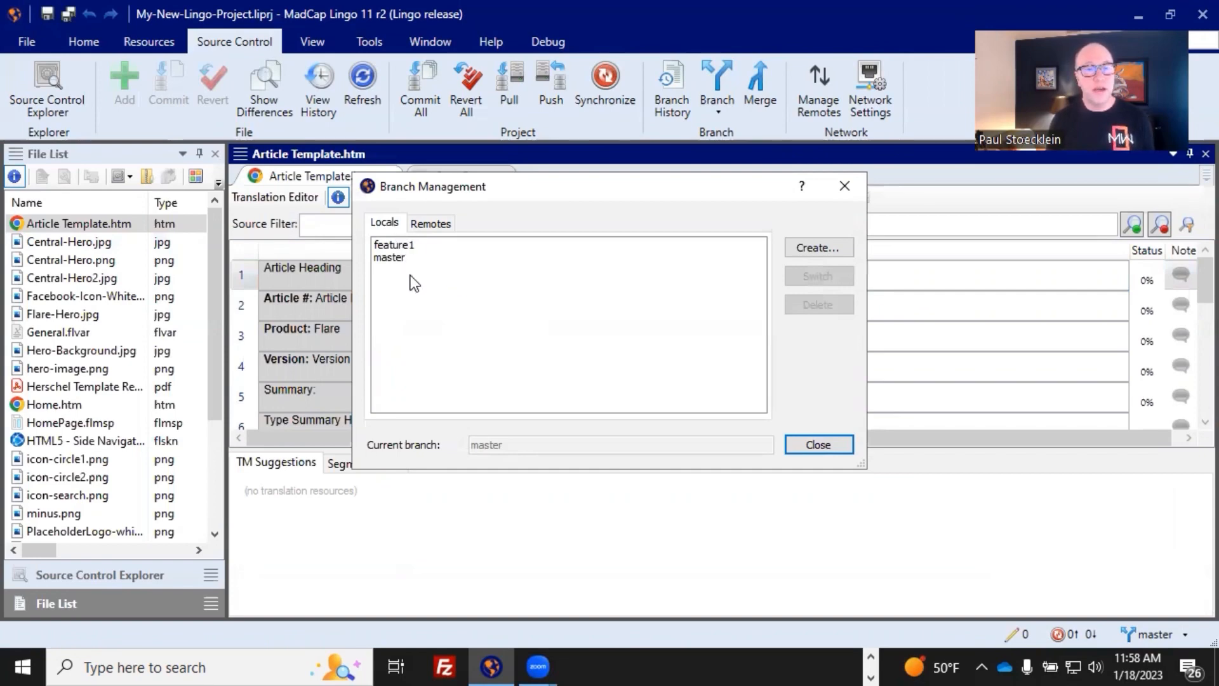
{"action": "left_click", "coordinate": [434, 228]}
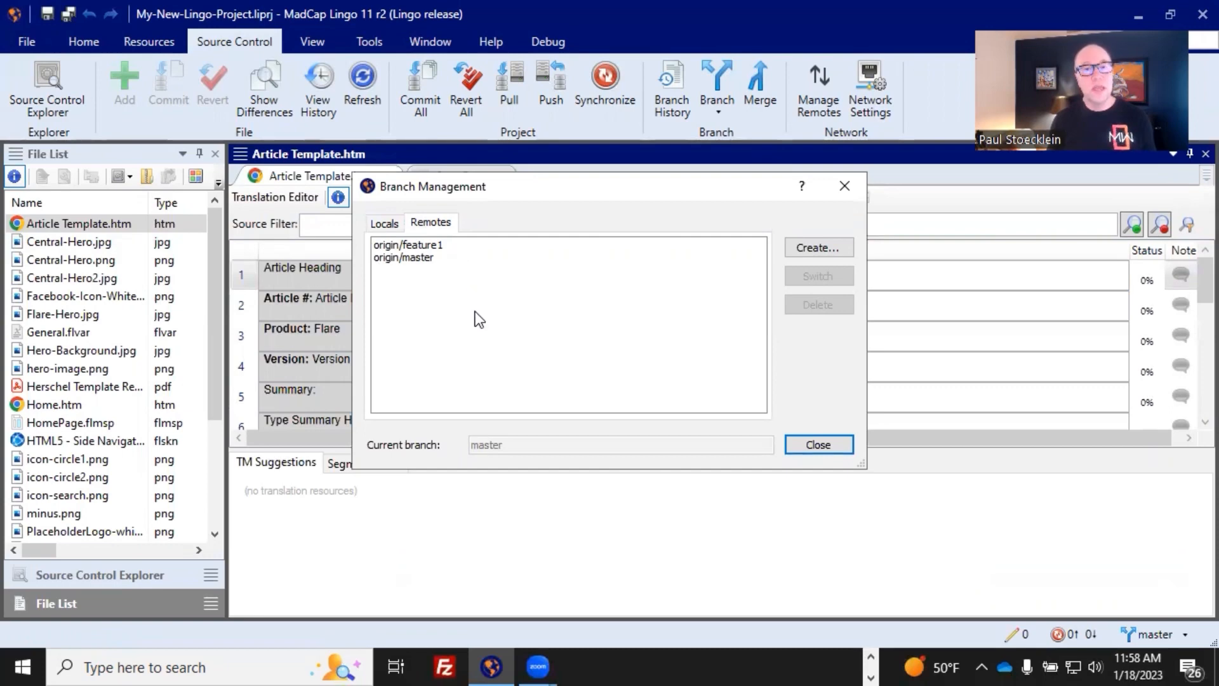
{"action": "left_click", "coordinate": [386, 223]}
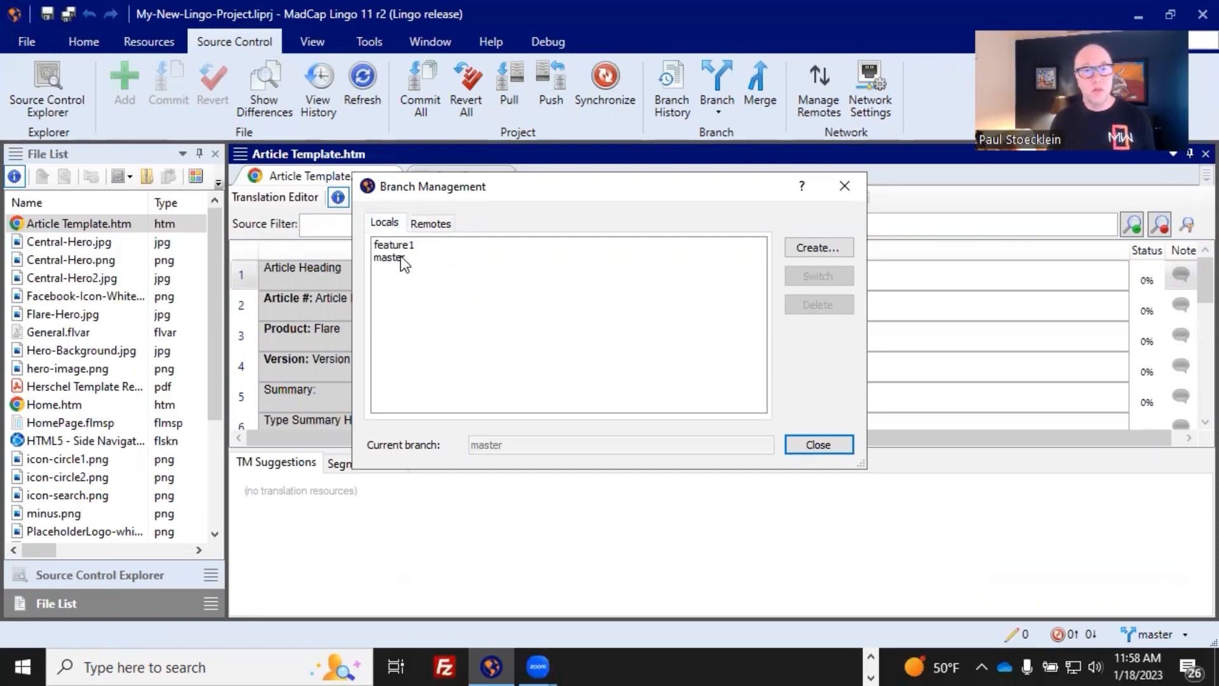
Review the origin/feature1 and origin/master remote branches, return to the local branches, and close Branch Management
{"action": "left_click", "coordinate": [422, 229]}
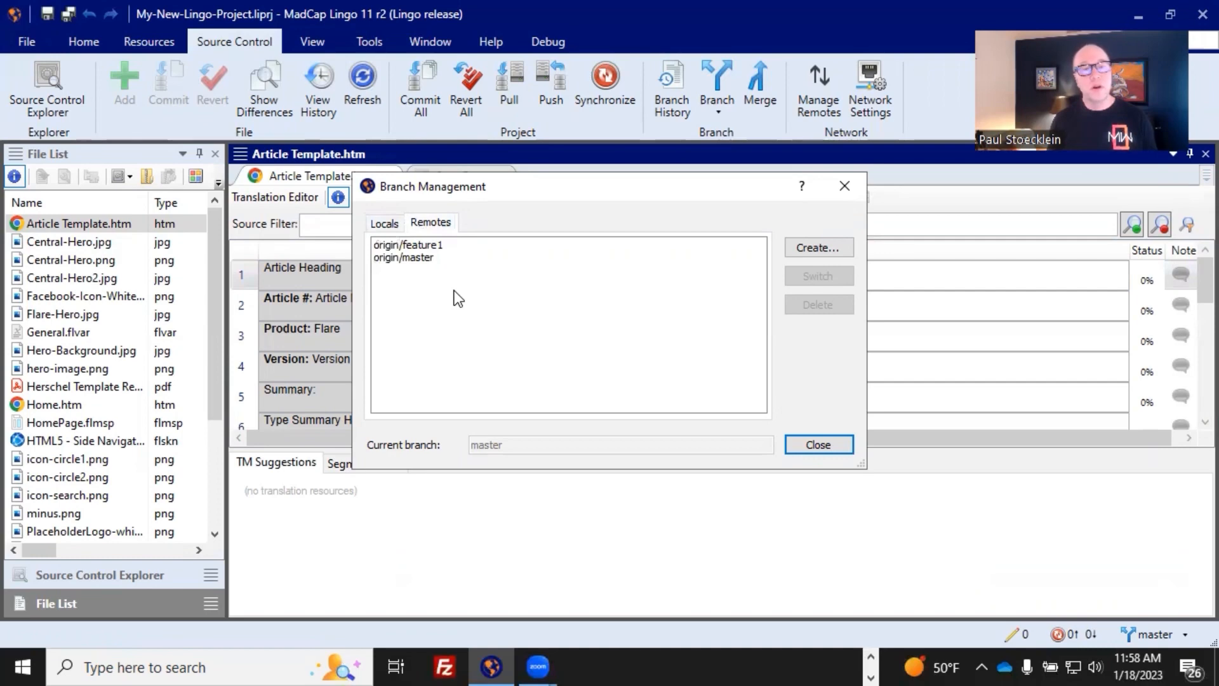
{"action": "left_click", "coordinate": [432, 257]}
{"action": "left_click", "coordinate": [425, 245]}
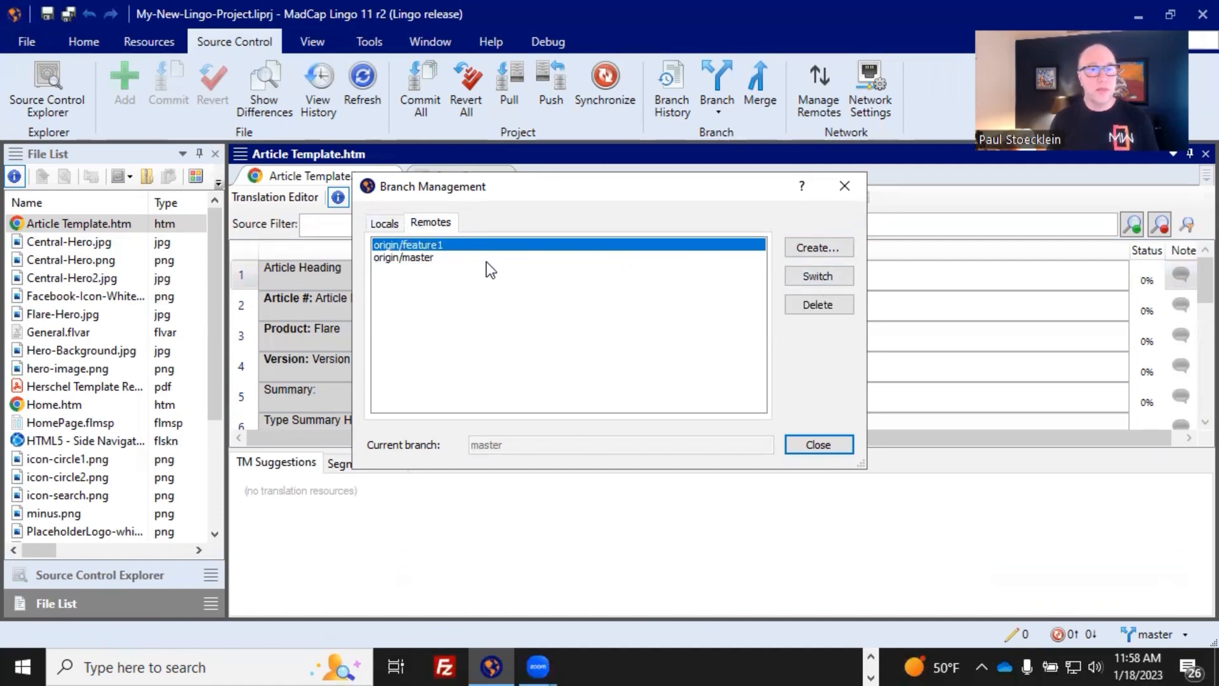
{"action": "left_click", "coordinate": [391, 226]}
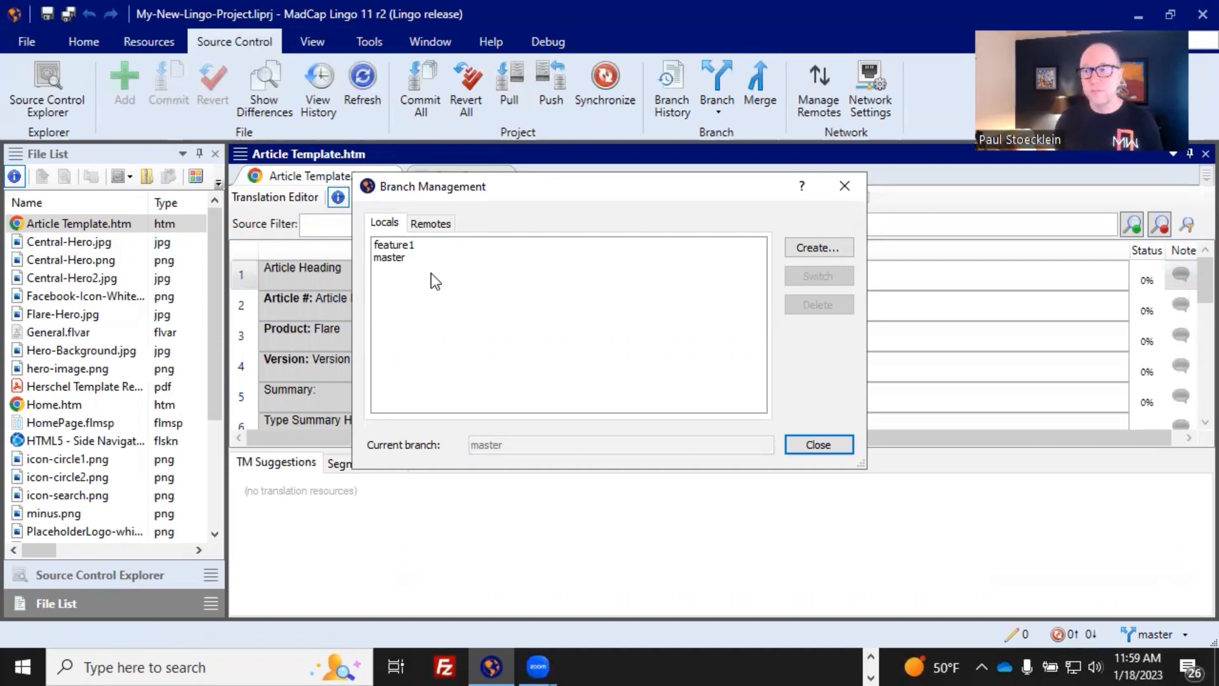
{"action": "left_click", "coordinate": [841, 450]}
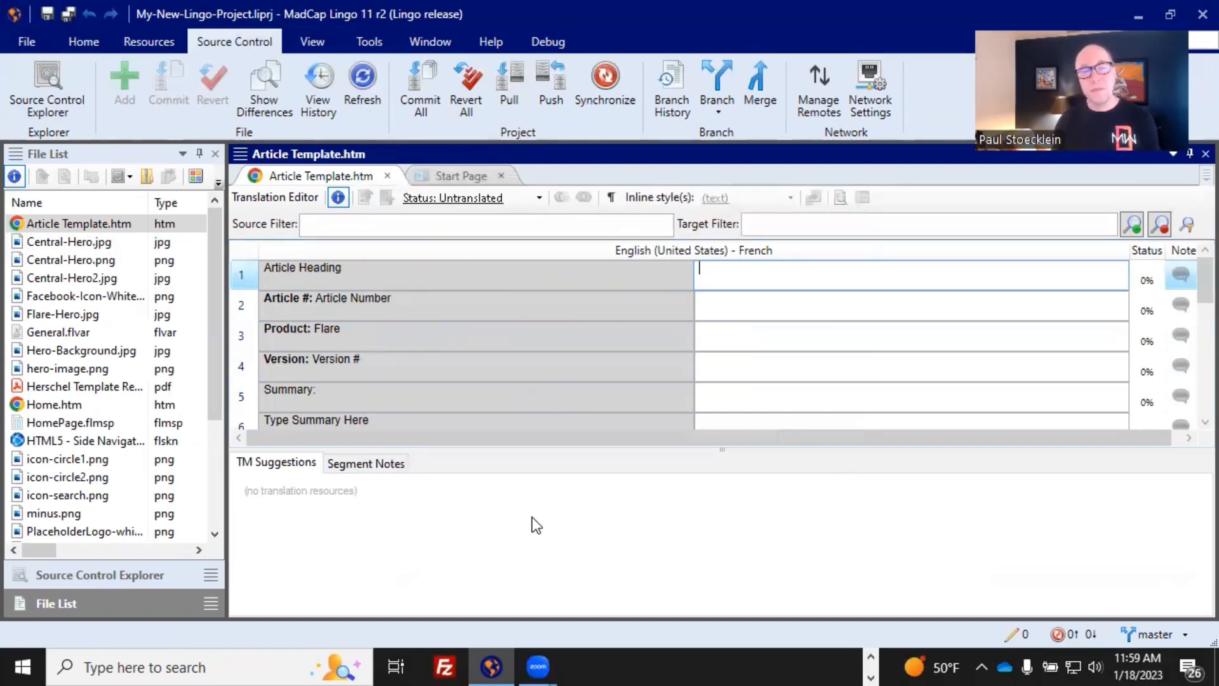
Review the application-wide source control options, including bind detection and the Git executable setting, and leave them without saving
{"action": "left_click", "coordinate": [23, 41]}
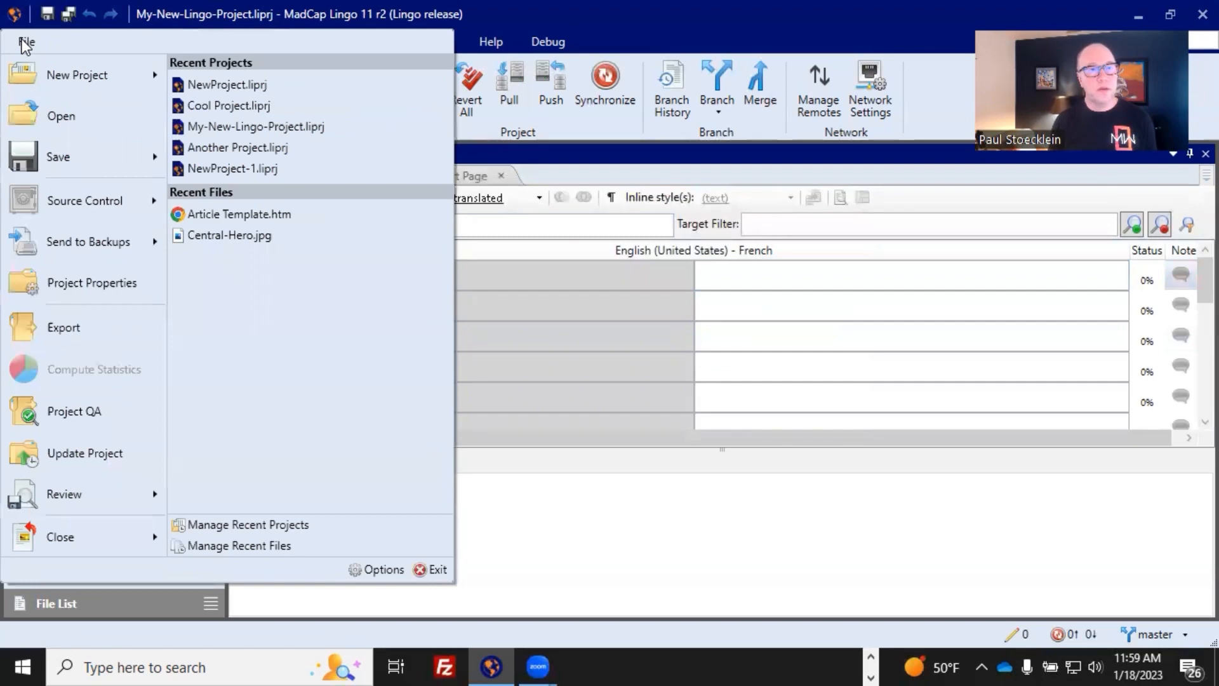
{"action": "left_click", "coordinate": [383, 574]}
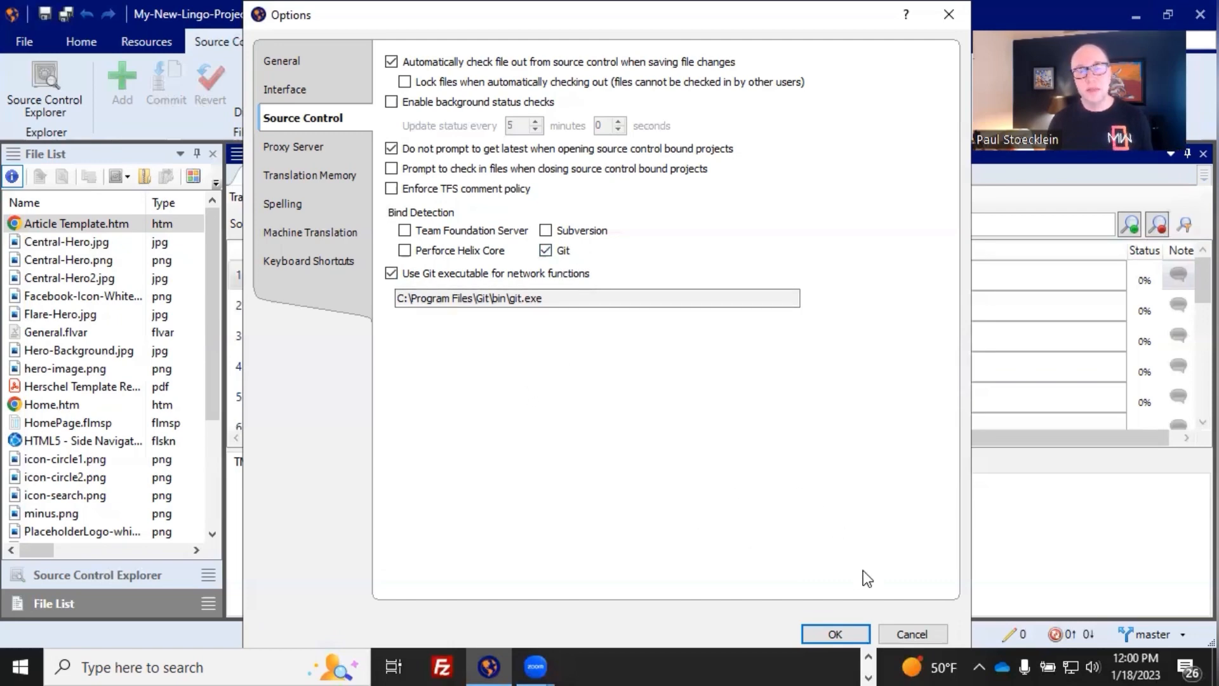
{"action": "left_click", "coordinate": [910, 634]}
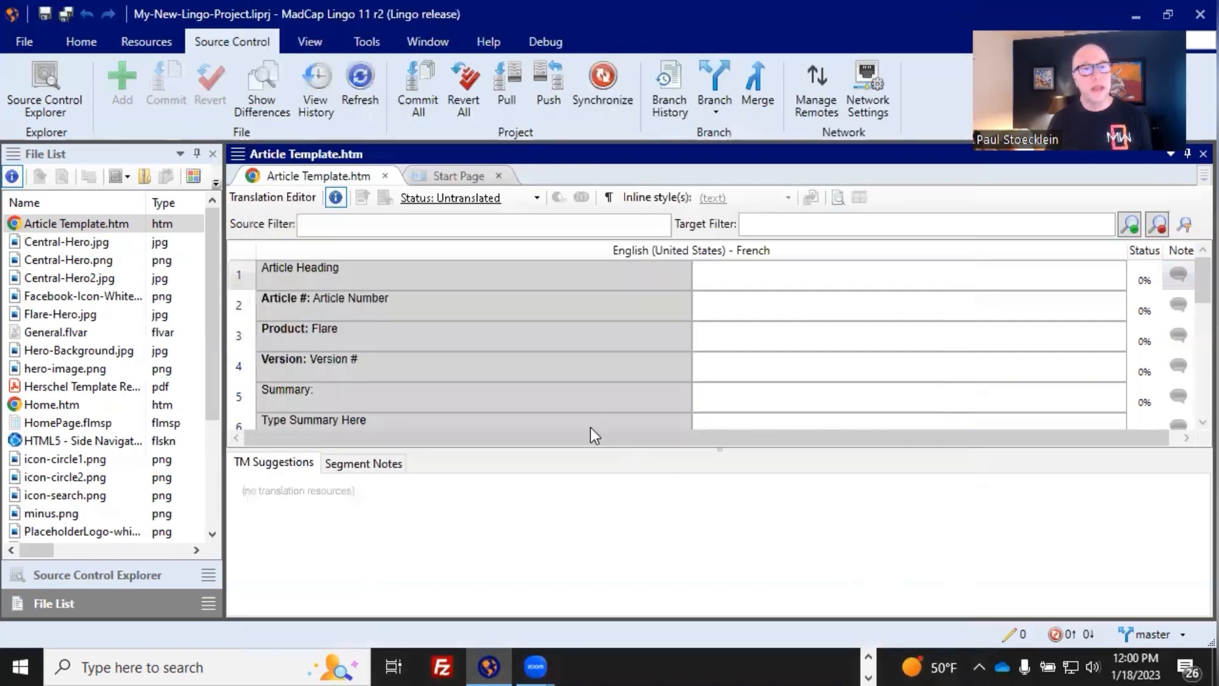
Examine the project's source control properties, covering the provider, remotes and ignore file, and exit without saving
{"action": "left_click", "coordinate": [29, 45]}
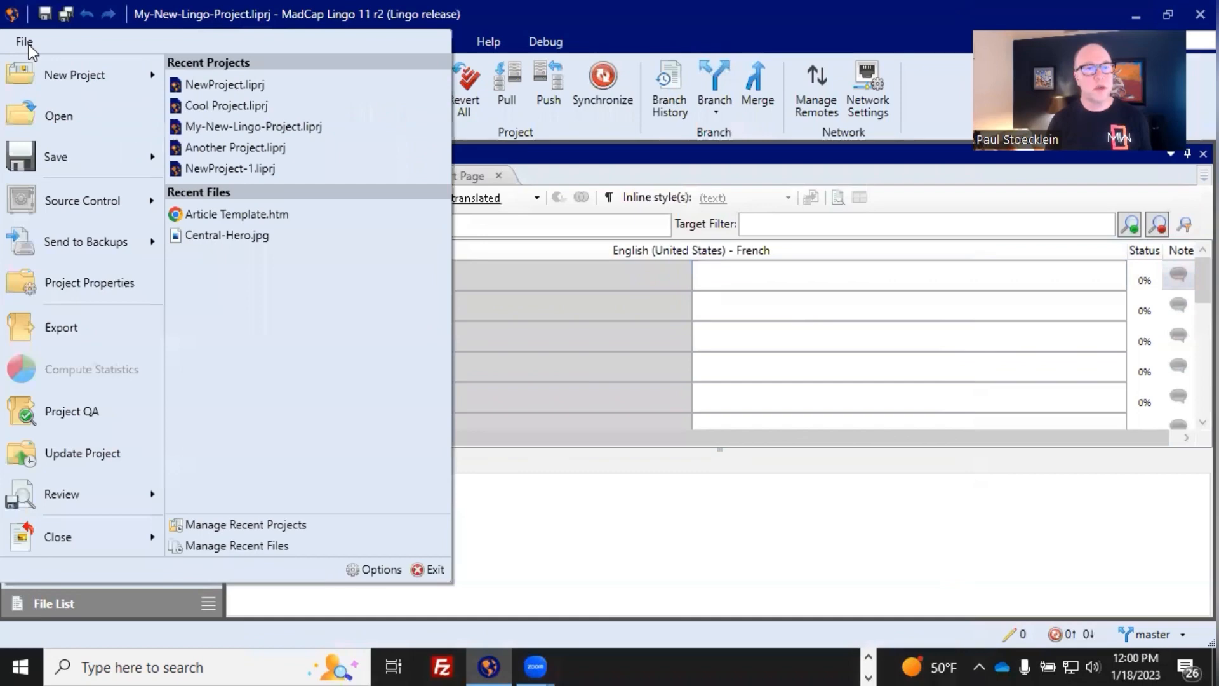
{"action": "left_click", "coordinate": [87, 283]}
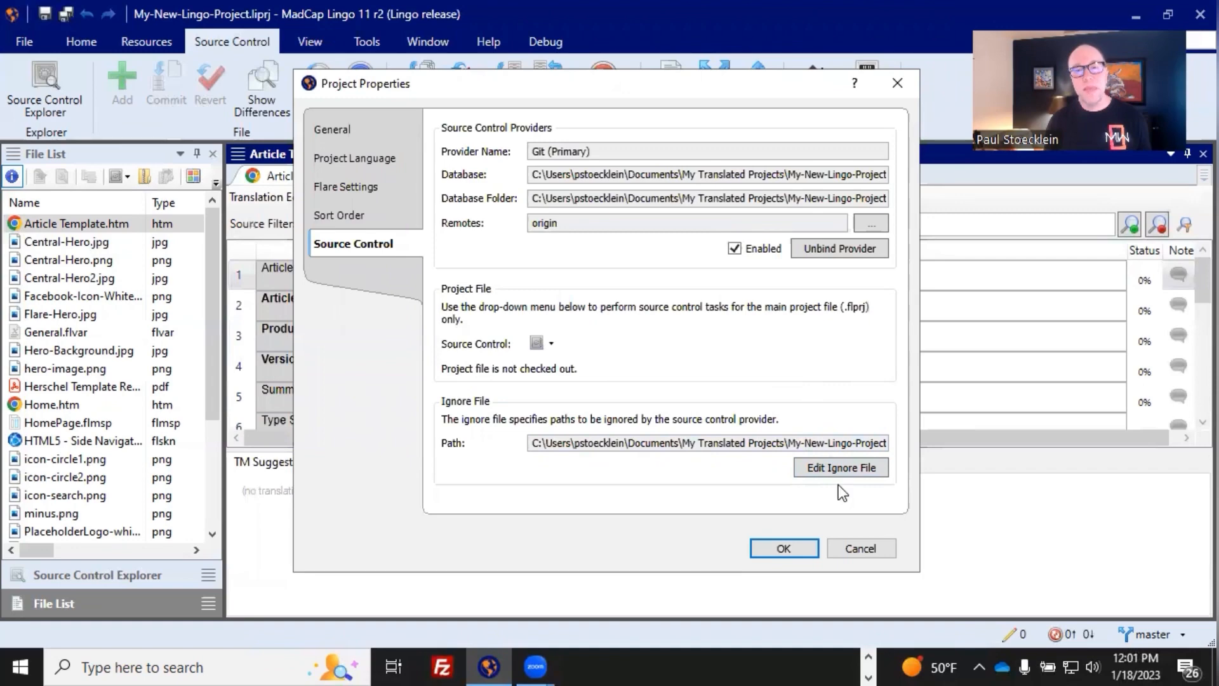
{"action": "left_click", "coordinate": [854, 550]}
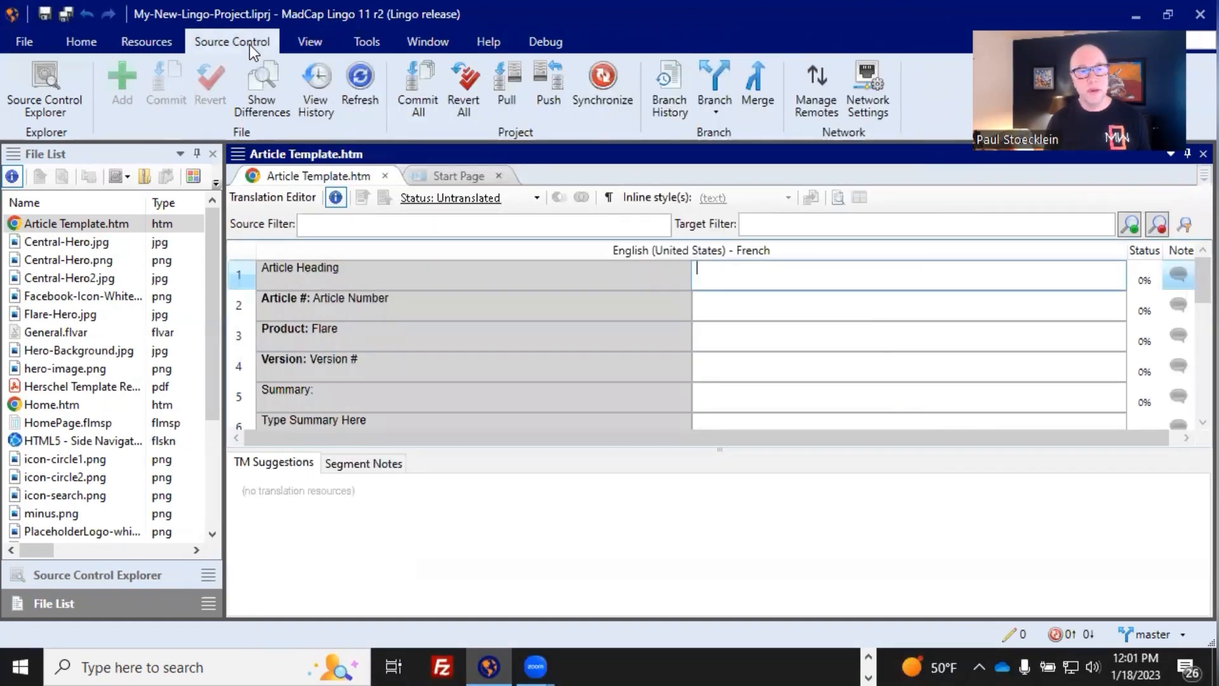
Show the Settings page of the Source Control Explorer to view the project's provider and remote details
{"action": "left_click", "coordinate": [59, 73]}
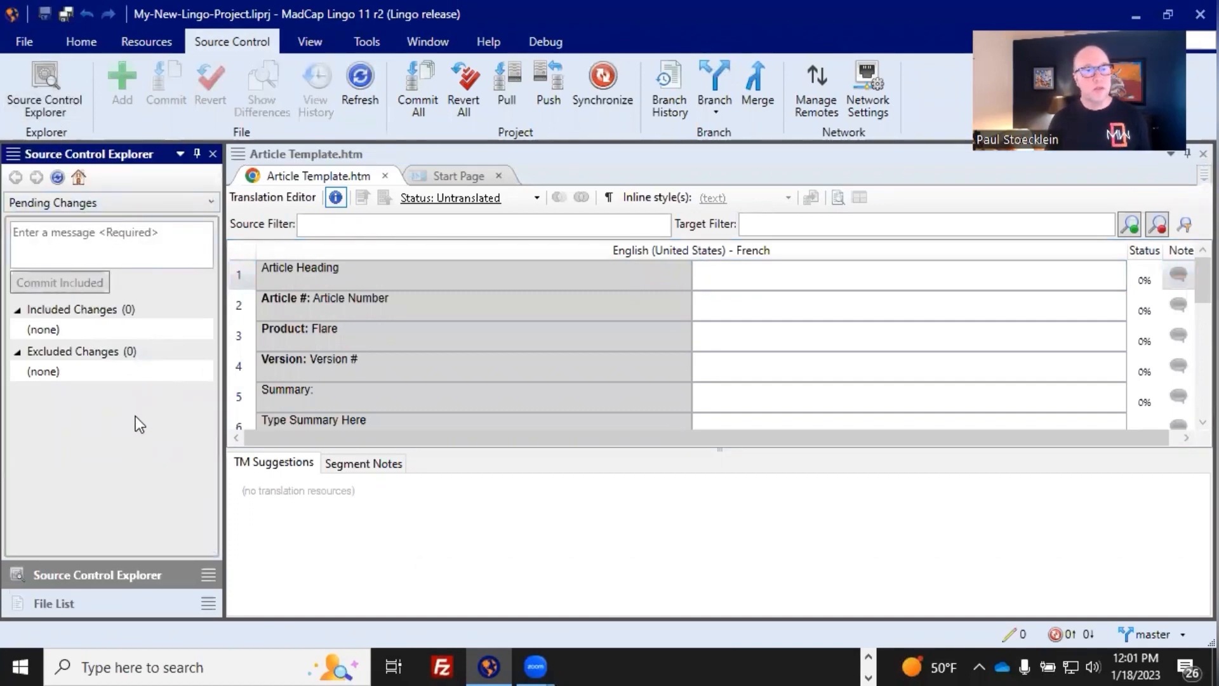
{"action": "left_click", "coordinate": [90, 203]}
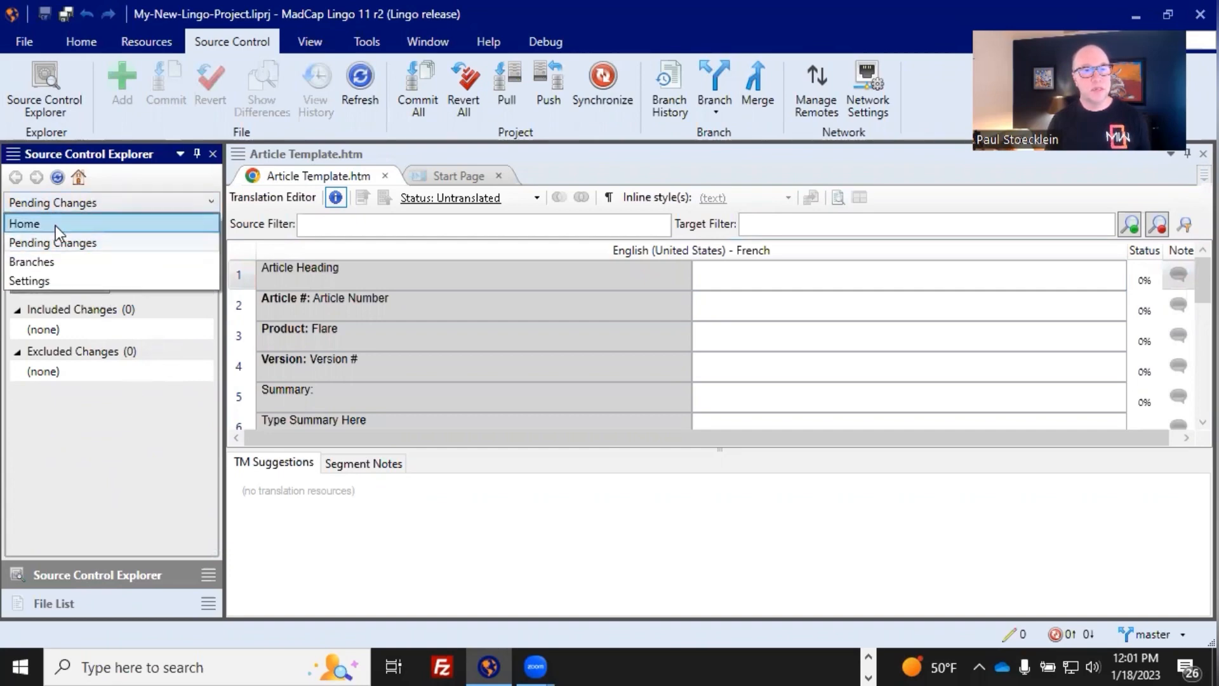
{"action": "left_click", "coordinate": [29, 282]}
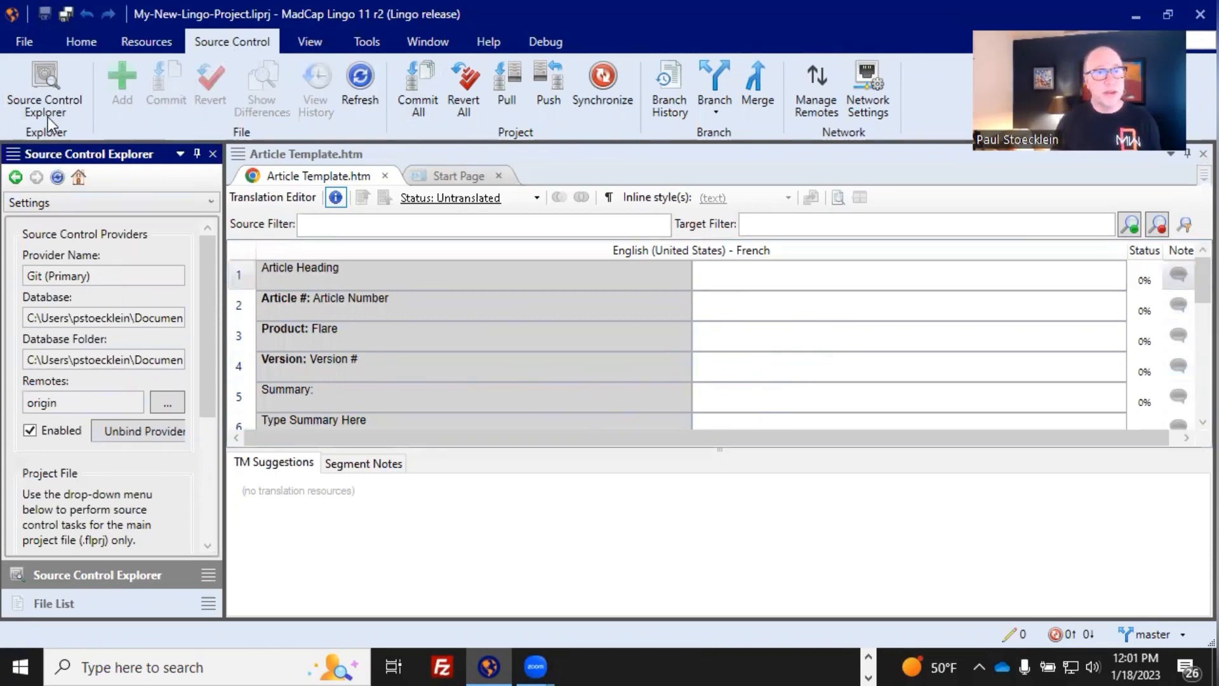
Check the Git bind detection setting in the source control options again and close the options without saving
{"action": "left_click", "coordinate": [18, 38]}
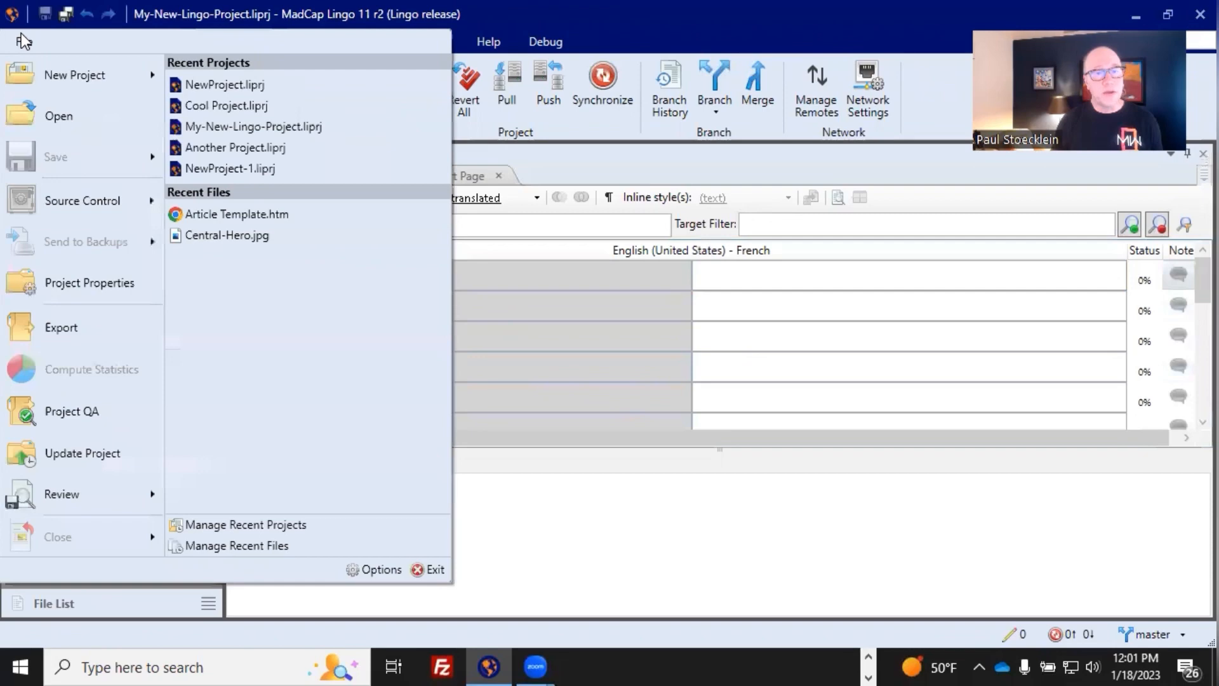
{"action": "left_click", "coordinate": [394, 569]}
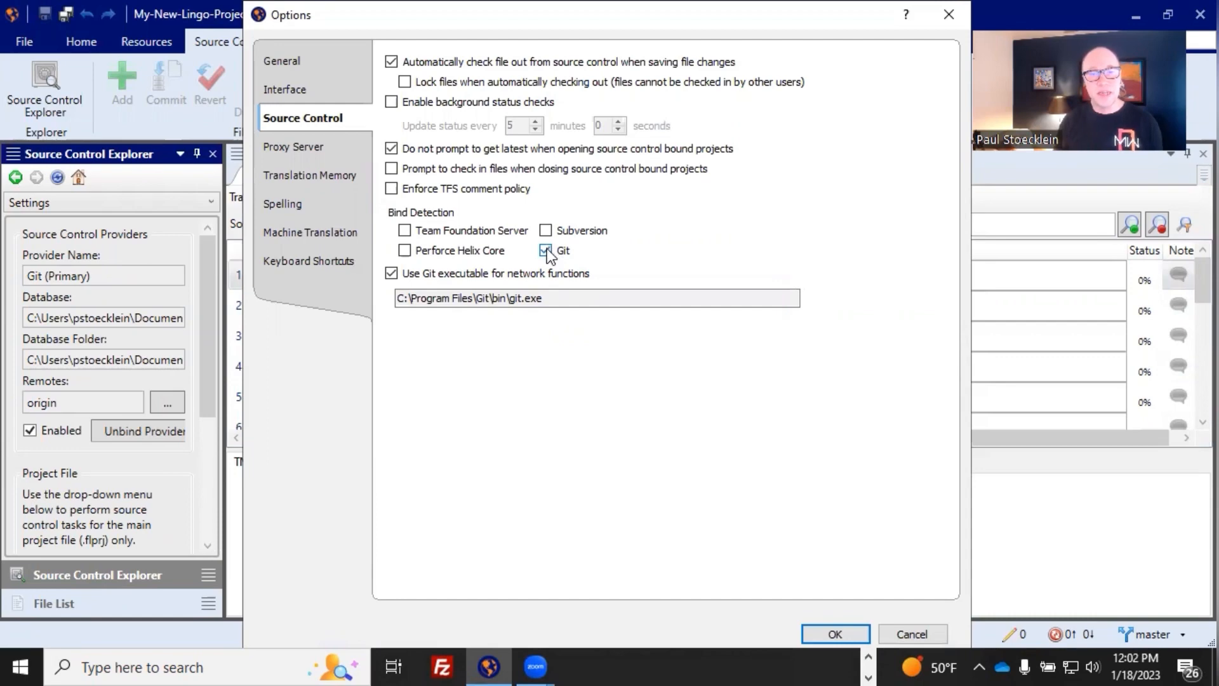
{"action": "left_click", "coordinate": [890, 634]}
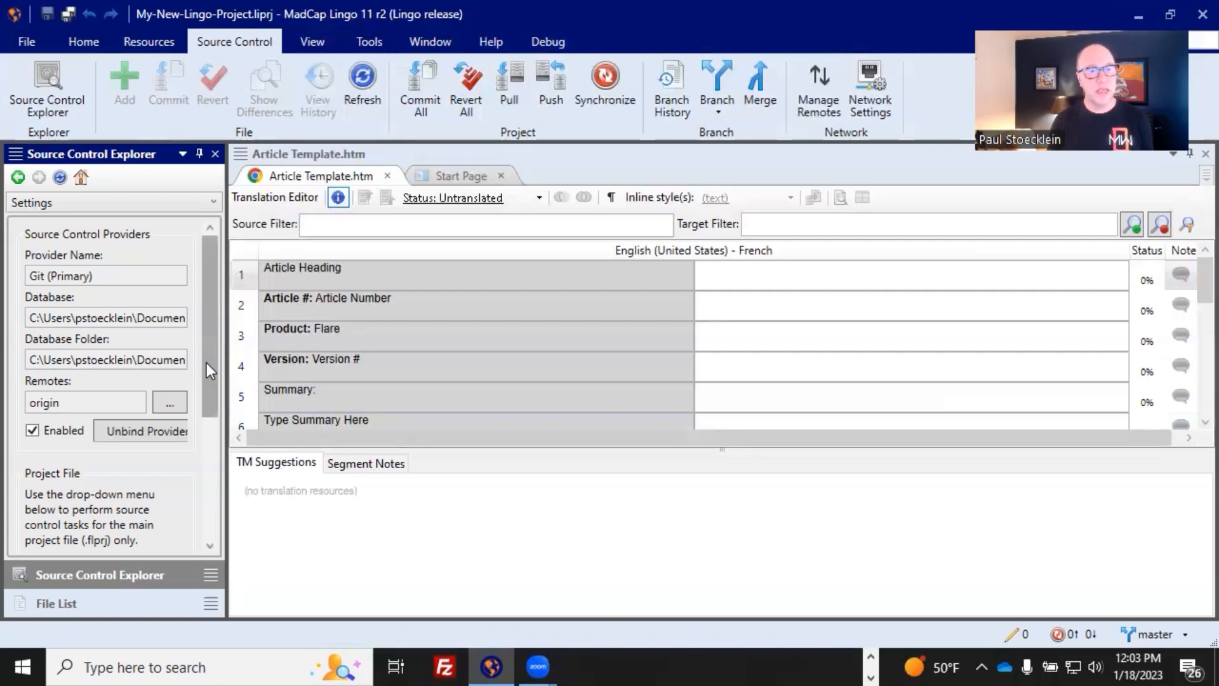
View the ignore file section of the Source Control Explorer settings and open the matching source control page in Project Properties
{"action": "left_click_drag", "start_coordinate": [208, 356], "coordinate": [212, 516]}
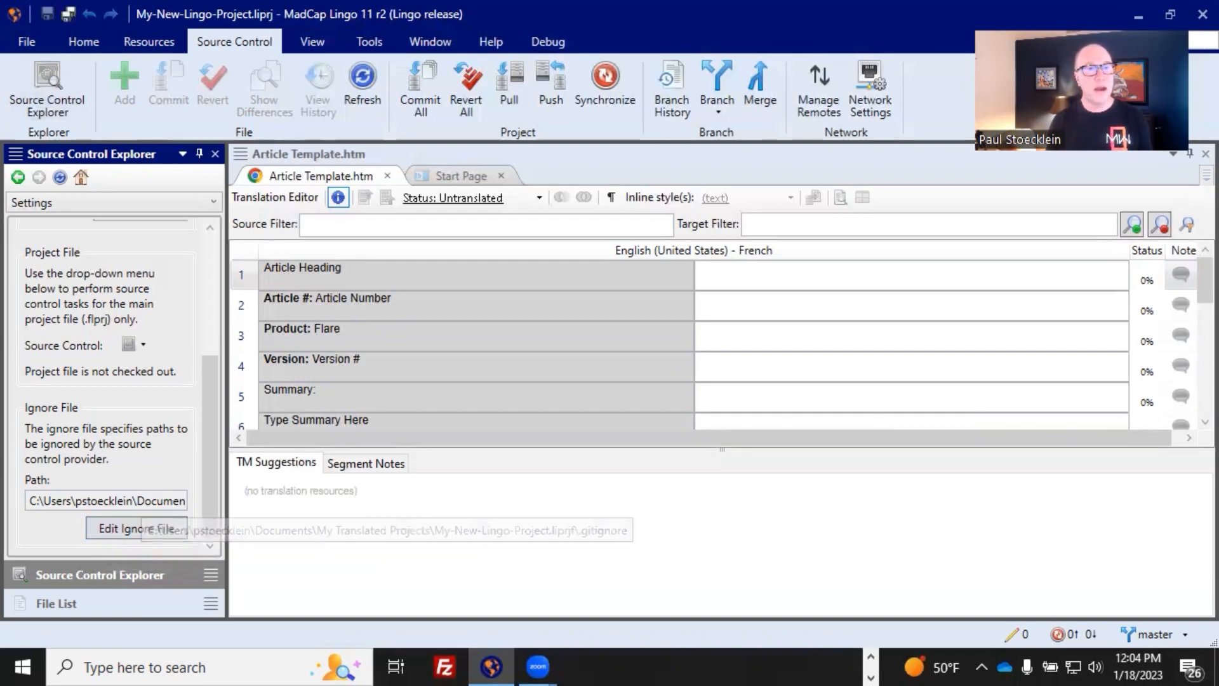
{"action": "left_click", "coordinate": [12, 44]}
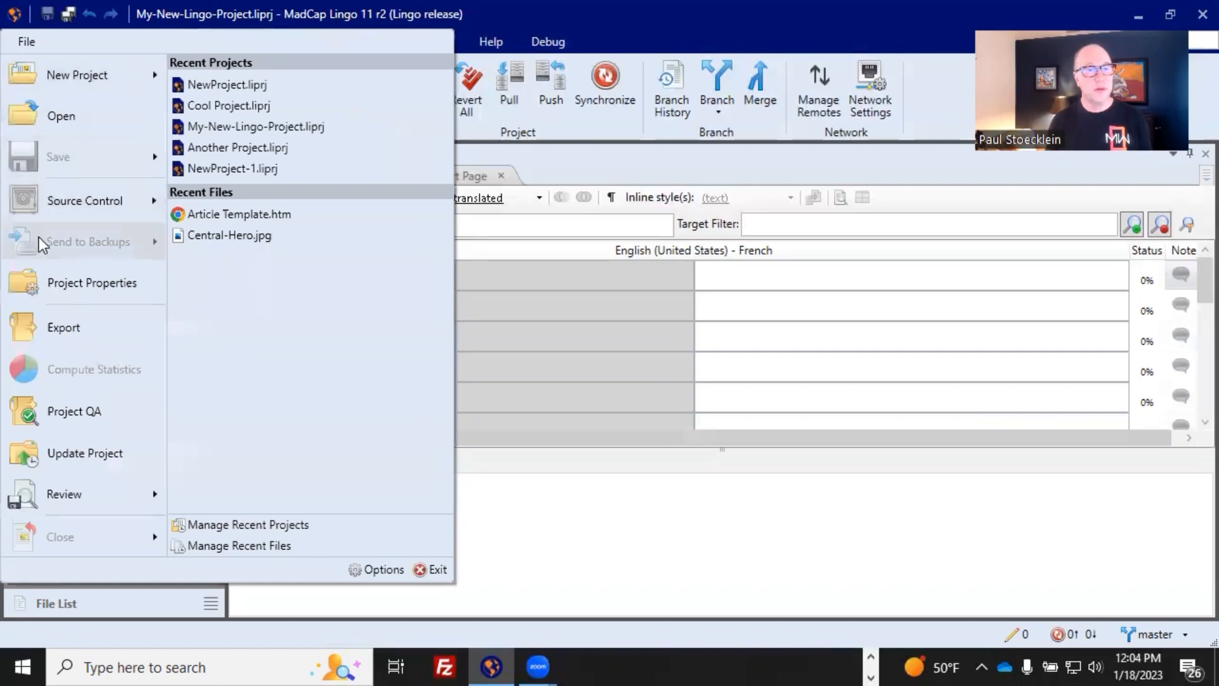
{"action": "left_click", "coordinate": [70, 282]}
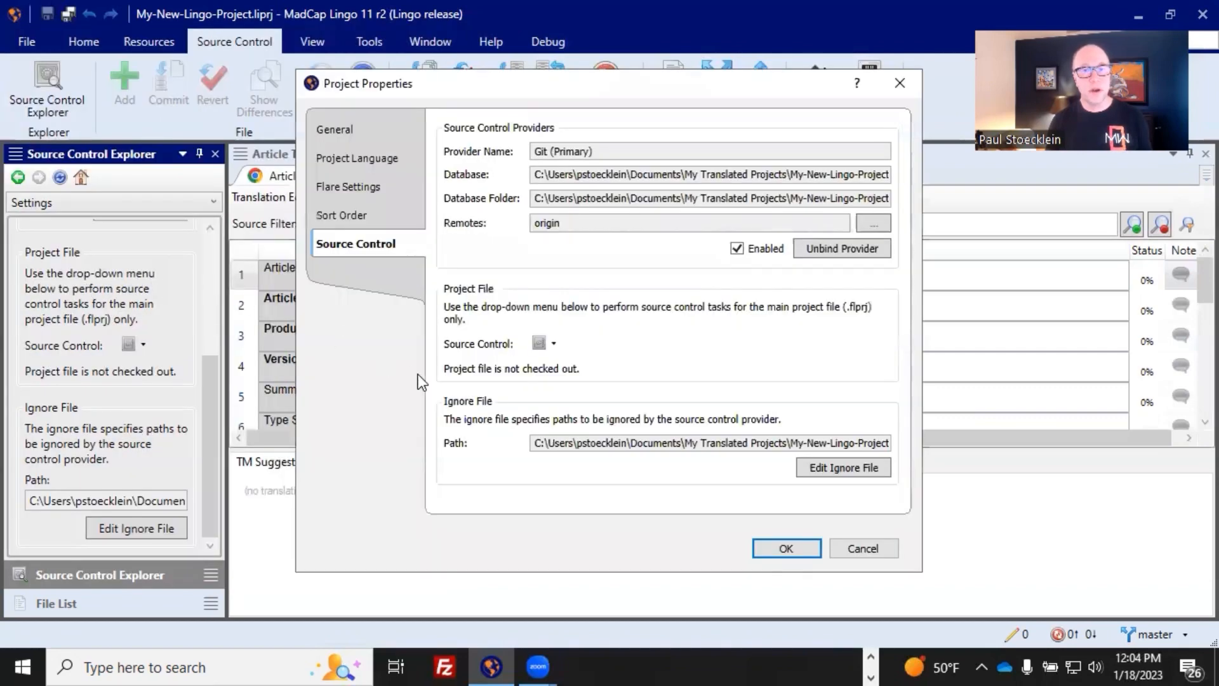